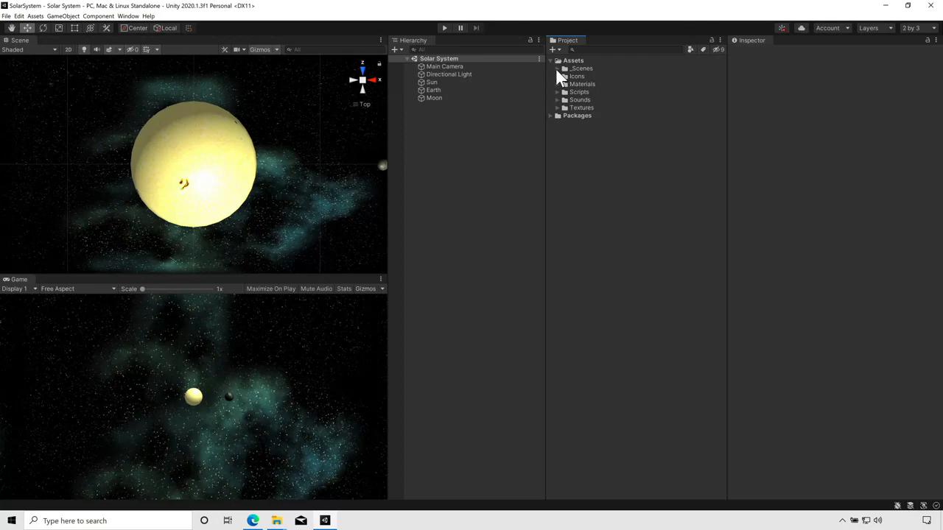
- Examine the Sun, Earth and Moon objects and the Sun's Mesh Renderer lighting settings
click(430, 84)
click(431, 89)
click(431, 98)
click(430, 91)
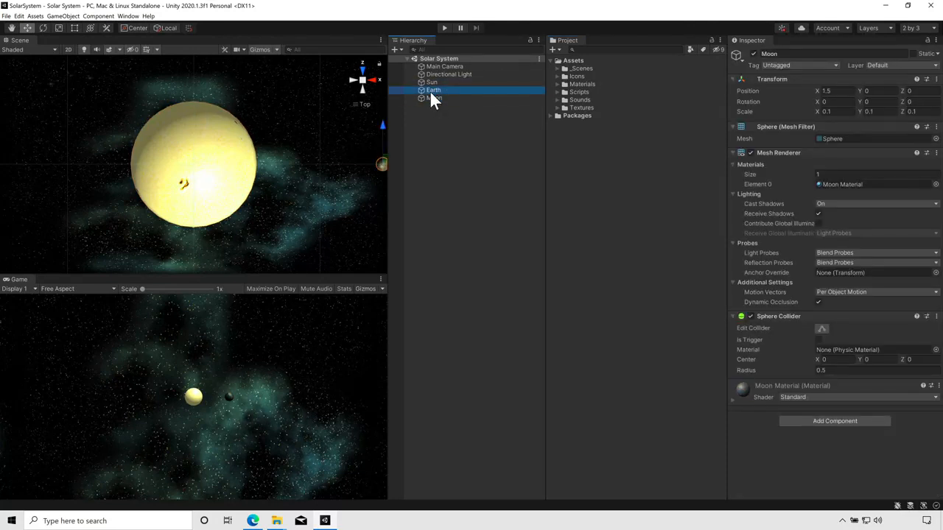
click(429, 83)
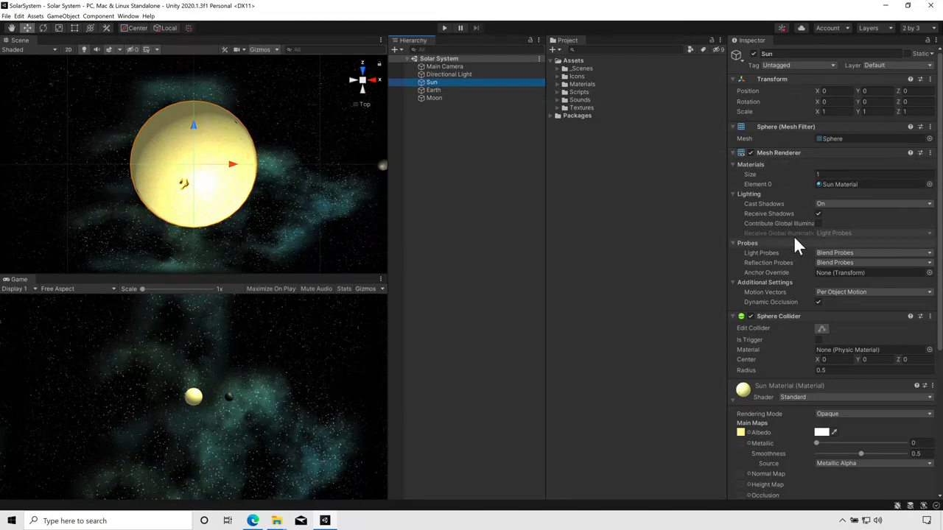
mouse_move(771, 209)
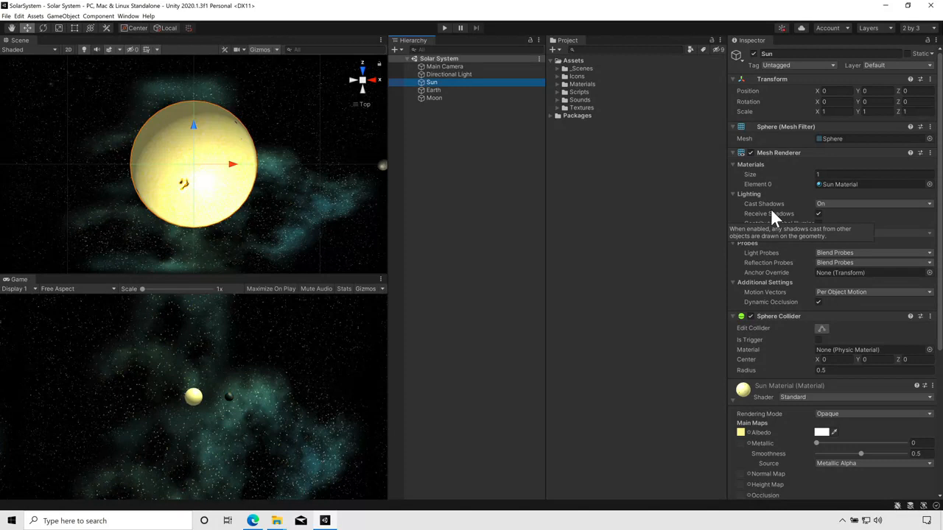
- Rotate the Directional Light slightly to a Y rotation of about -31.4
click(429, 76)
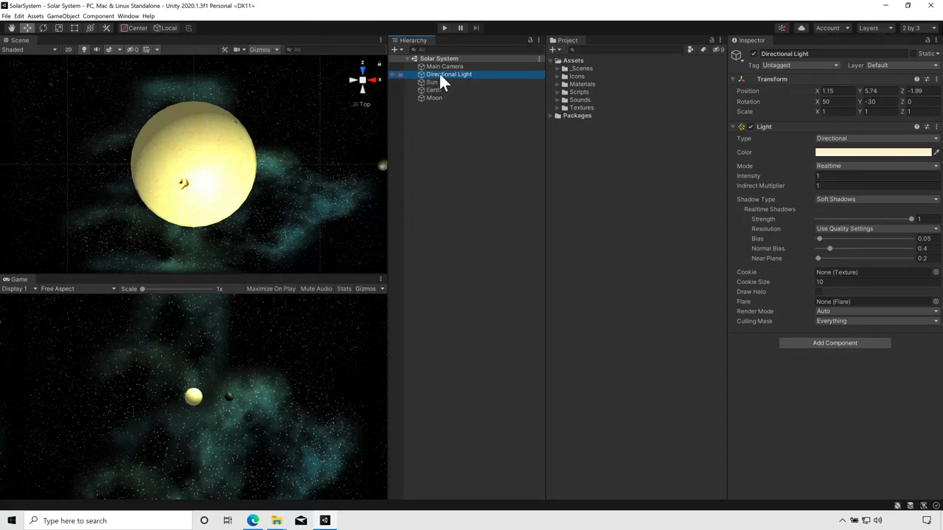
scroll(277, 138, down, 5)
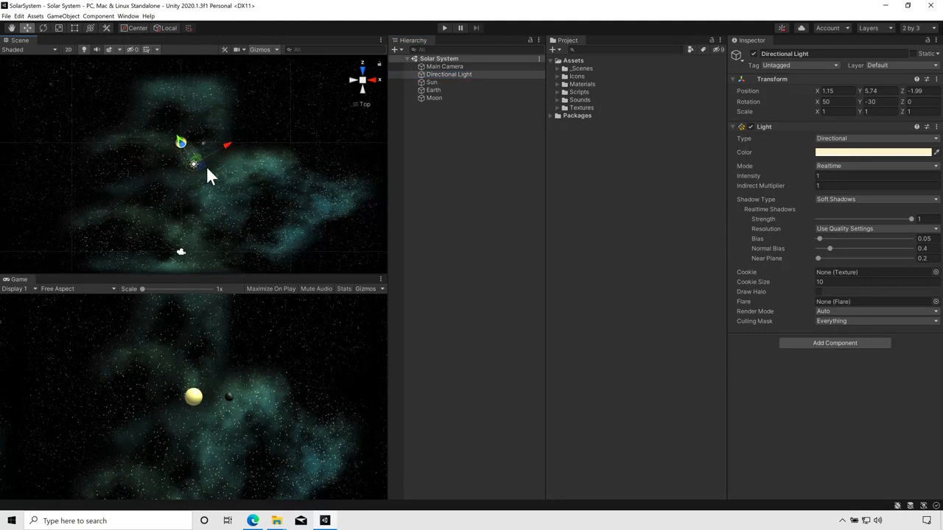
scroll(176, 177, up, 4)
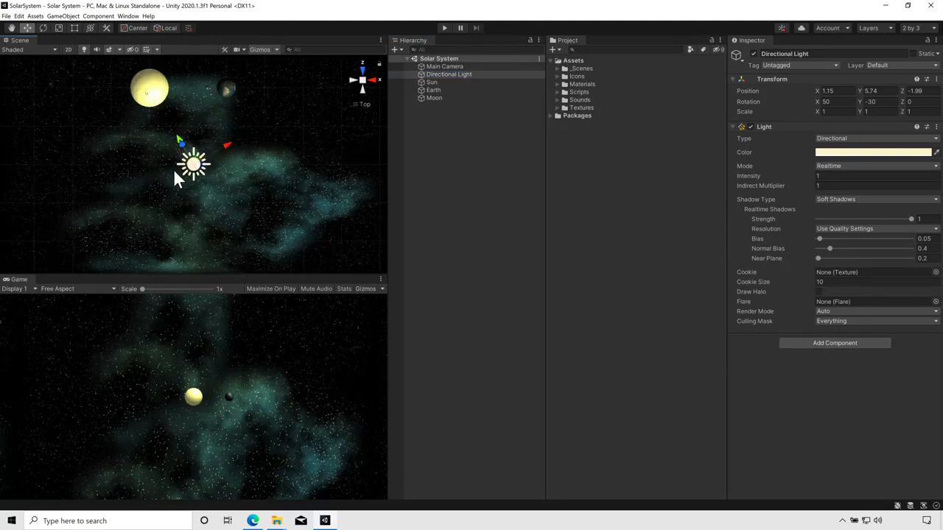
scroll(189, 168, up, 2)
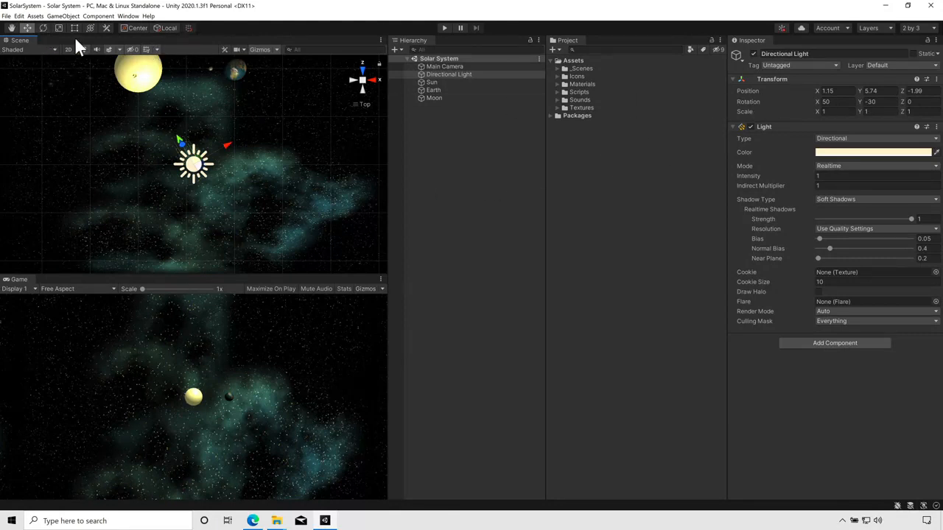
click(43, 28)
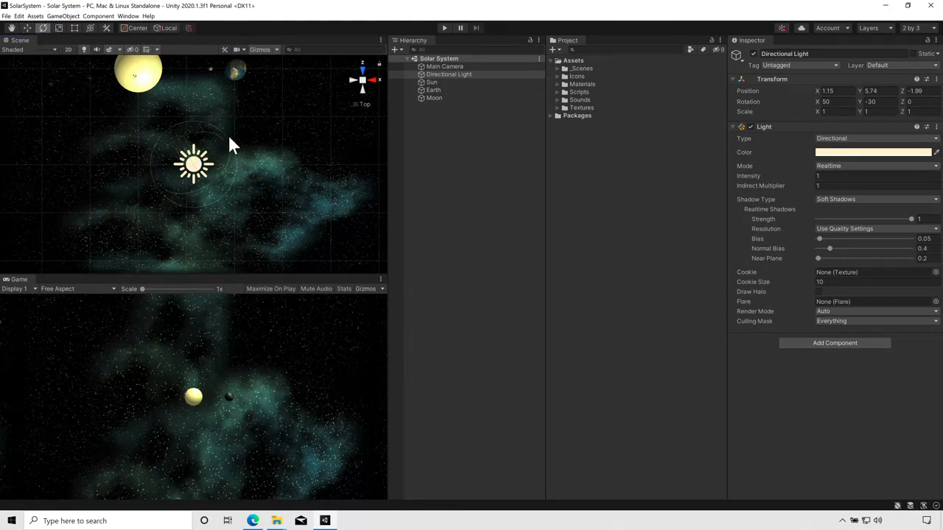
drag(221, 131, 255, 87)
- Move the Directional Light to about X 4.06, Y 4.6, Z -1.81 and rotate it to about -44 on Y
click(28, 28)
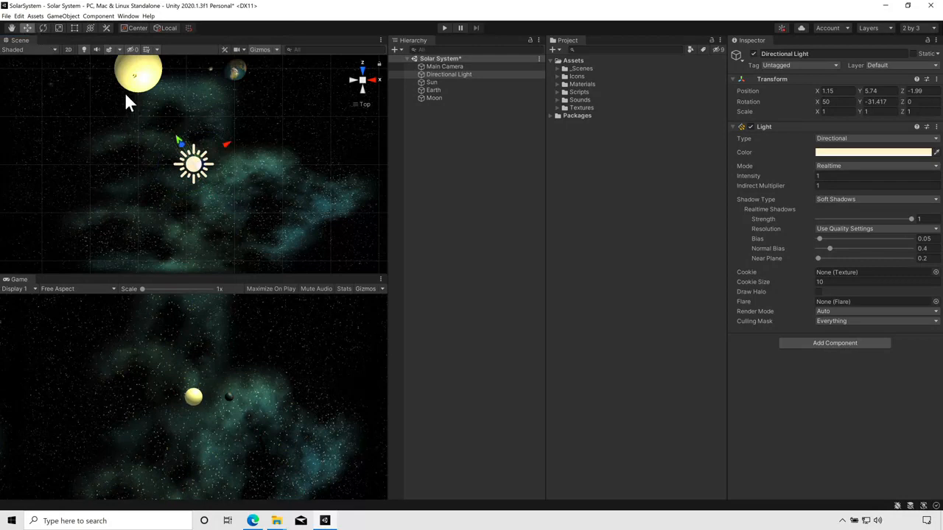
drag(197, 165, 333, 156)
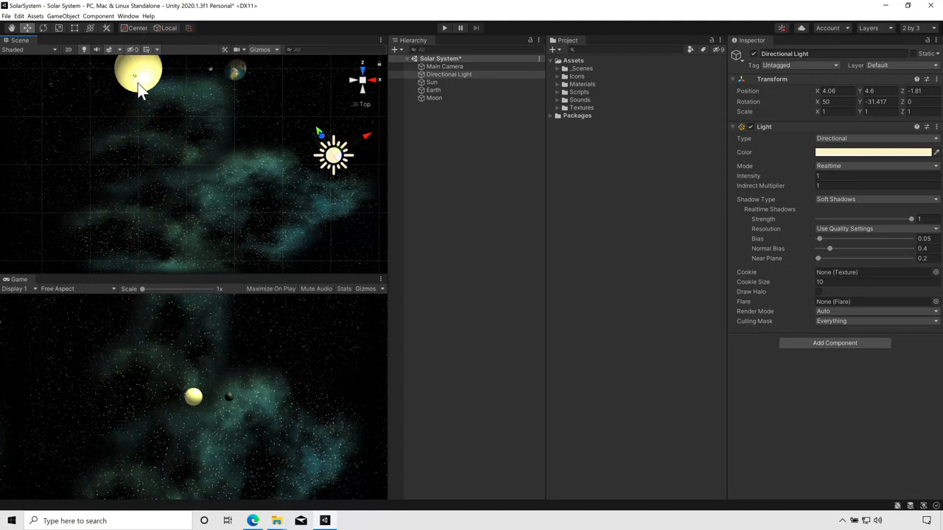
click(42, 28)
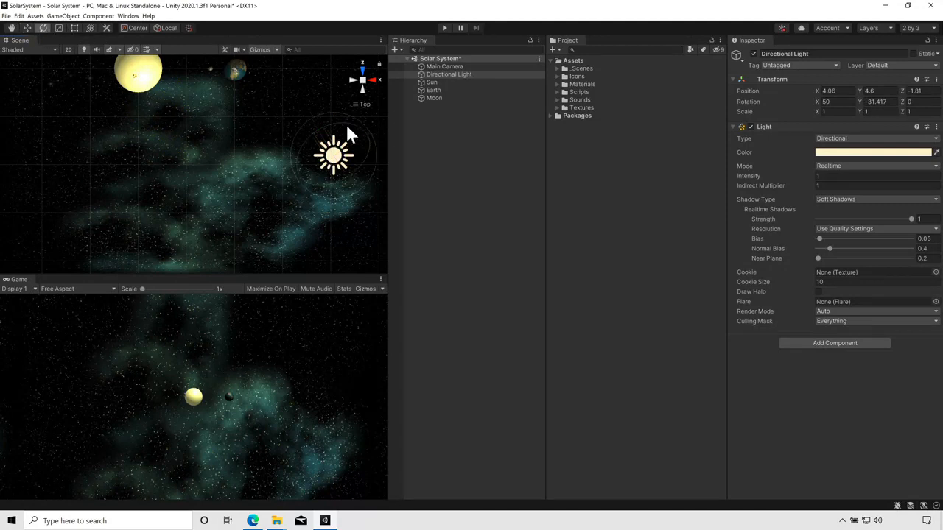
mouse_move(358, 123)
mouse_down()
mouse_move(327, 106)
mouse_move(364, 126)
mouse_move(394, 166)
mouse_move(358, 110)
mouse_move(310, 94)
mouse_move(352, 110)
mouse_up()
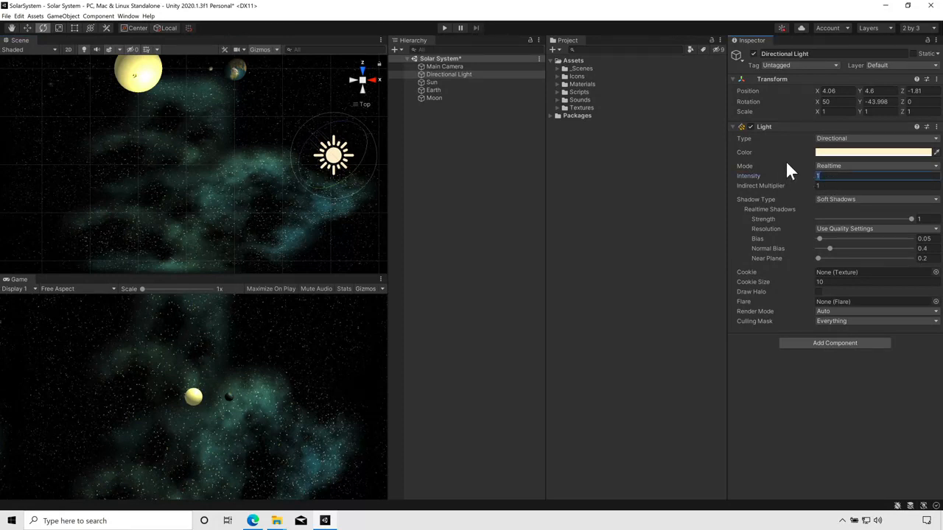
- Set the Directional Light's intensity to 0.3
text(0)
text(.2)
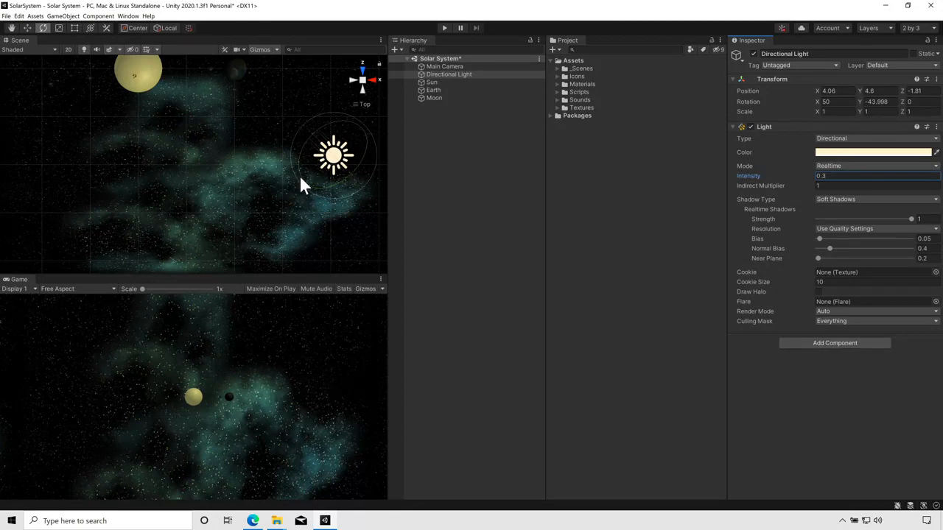
- Frame the Sun in the Scene view and add a point light at the Sun's position
click(429, 83)
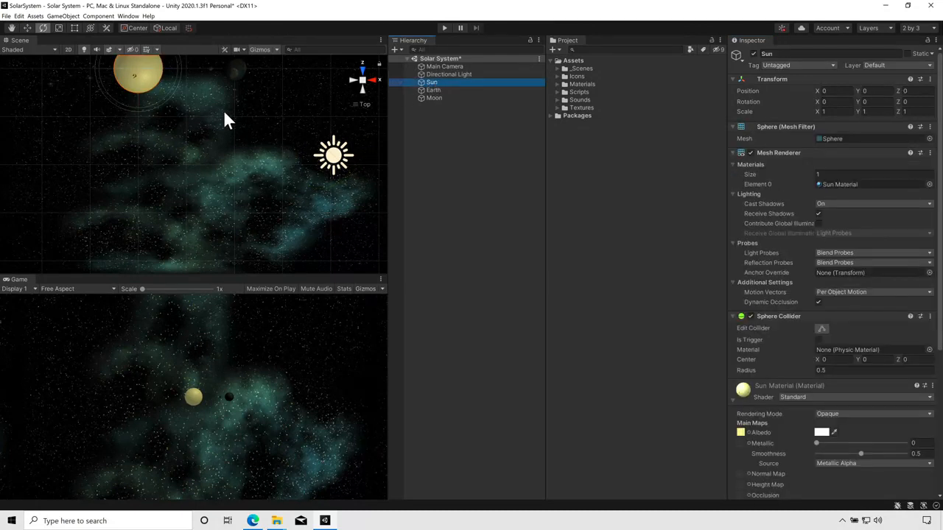
key(f)
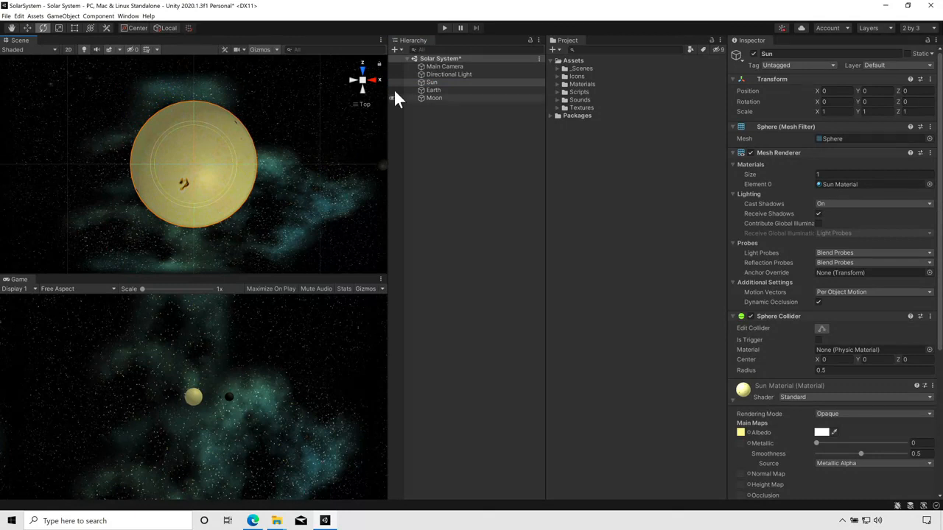
click(400, 50)
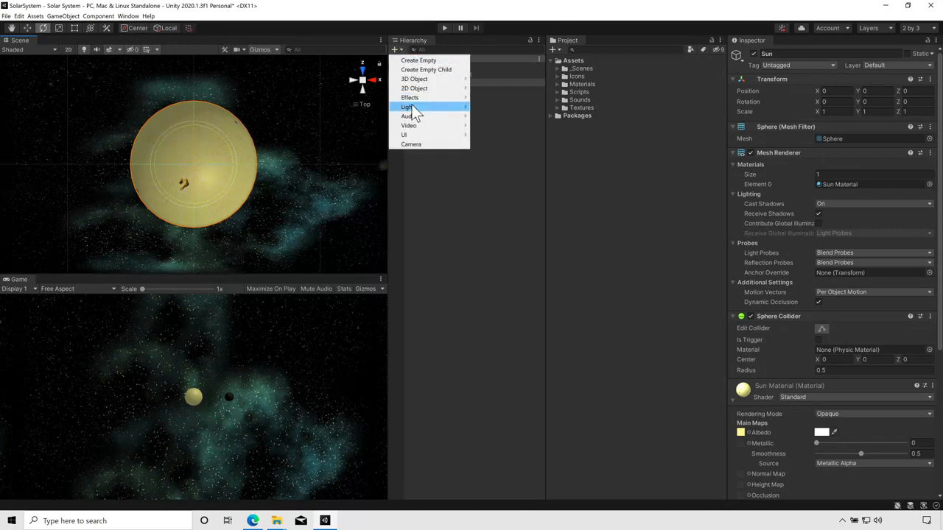
mouse_move(412, 107)
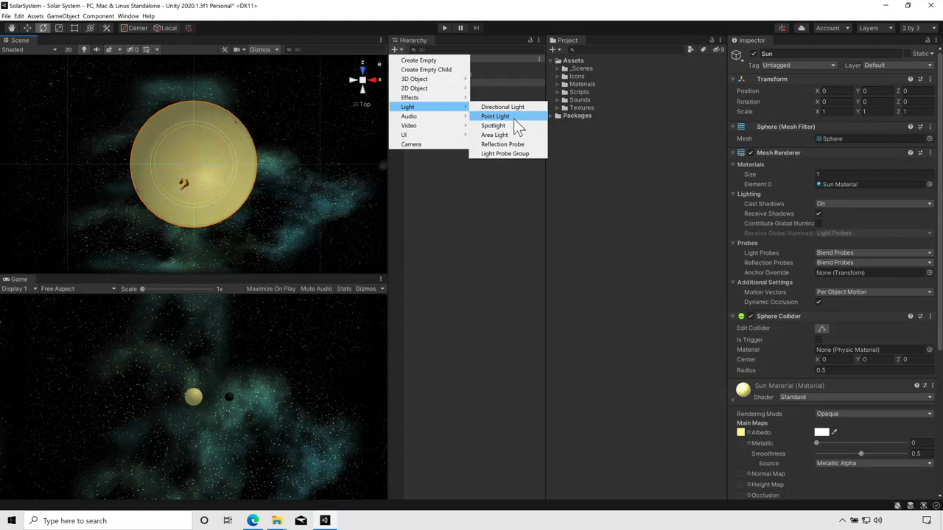
click(514, 118)
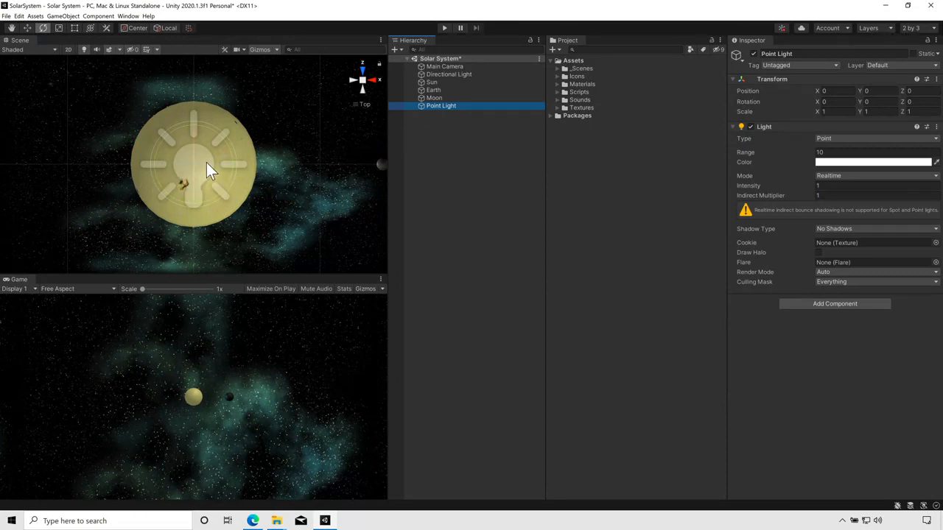
click(429, 105)
click(438, 108)
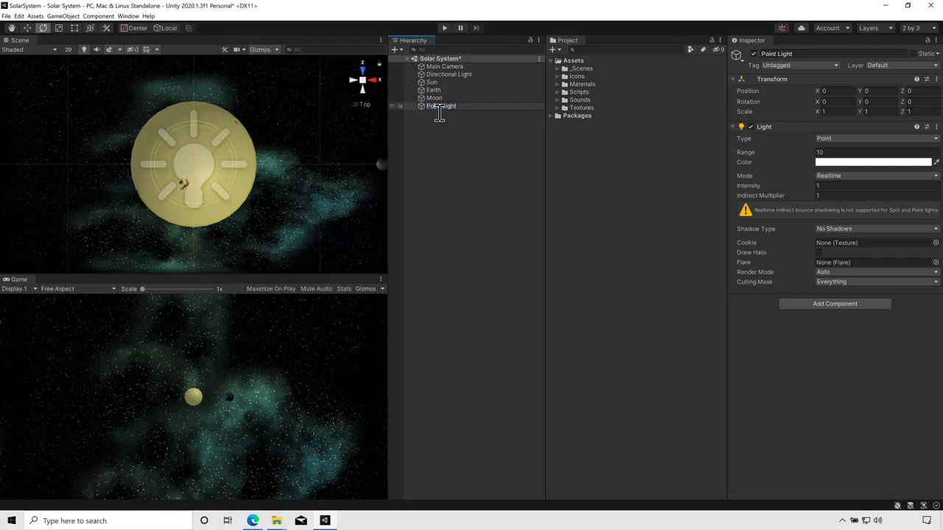
click(419, 106)
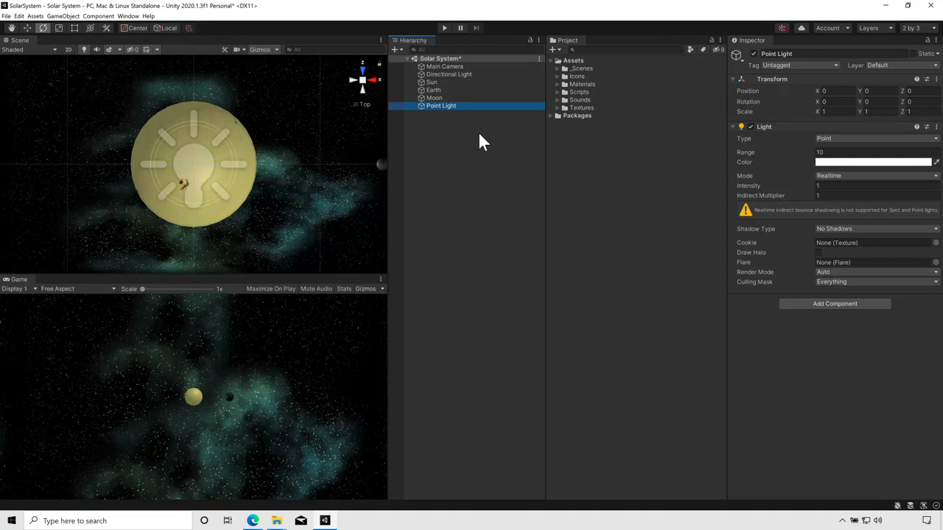
- Set the point light's range to 5
scroll(202, 165, down, 5)
scroll(203, 158, down, 4)
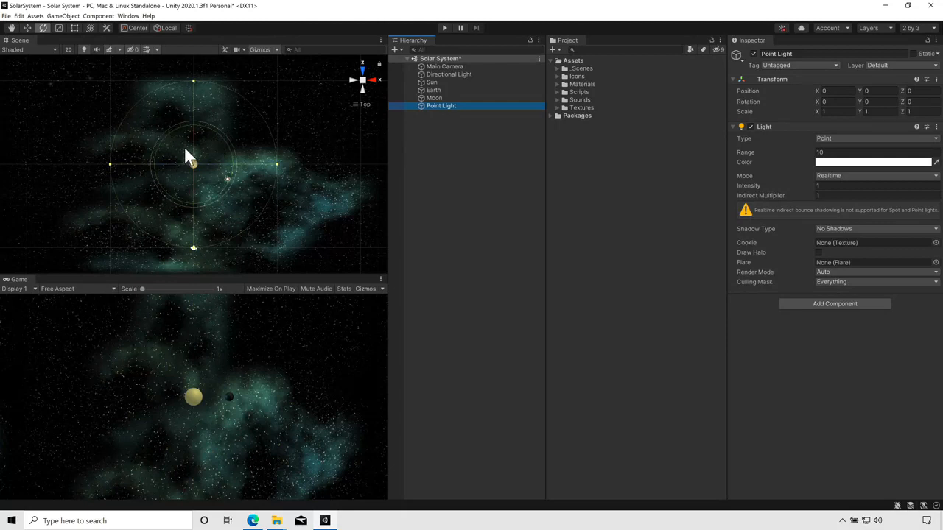
scroll(186, 156, up, 1)
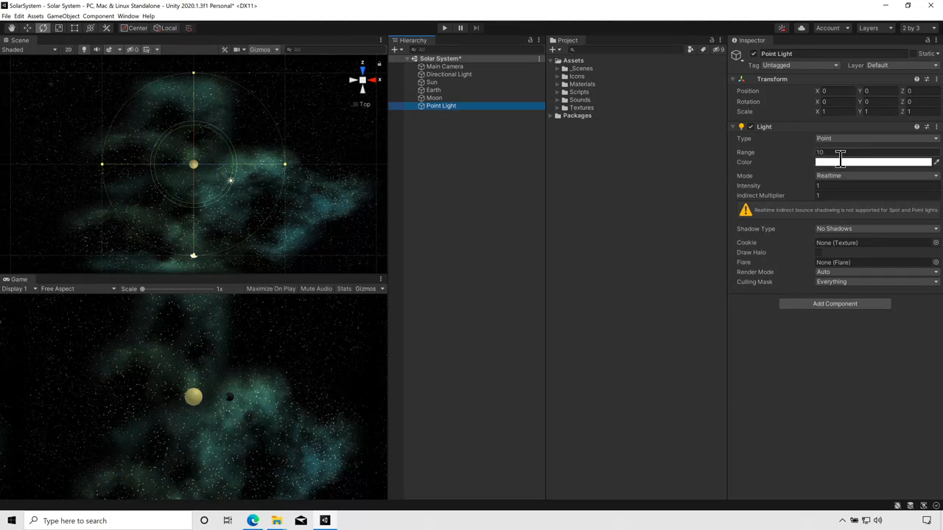
drag(839, 153, 767, 139)
text(5)
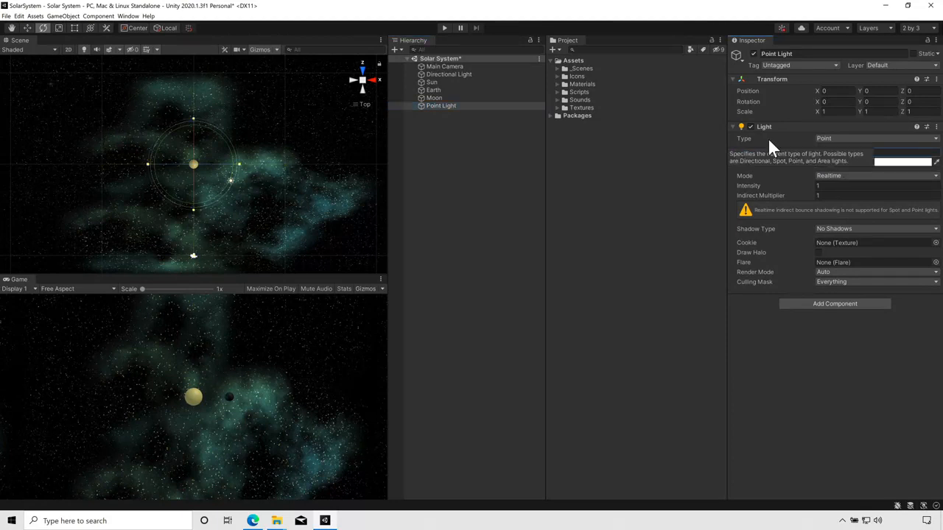
scroll(171, 140, up, 4)
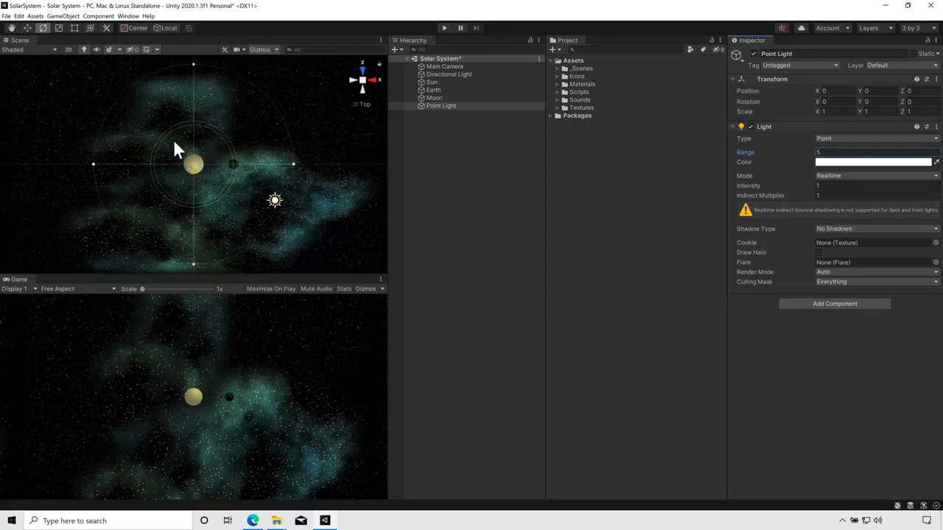
scroll(174, 146, up, 2)
scroll(171, 139, up, 3)
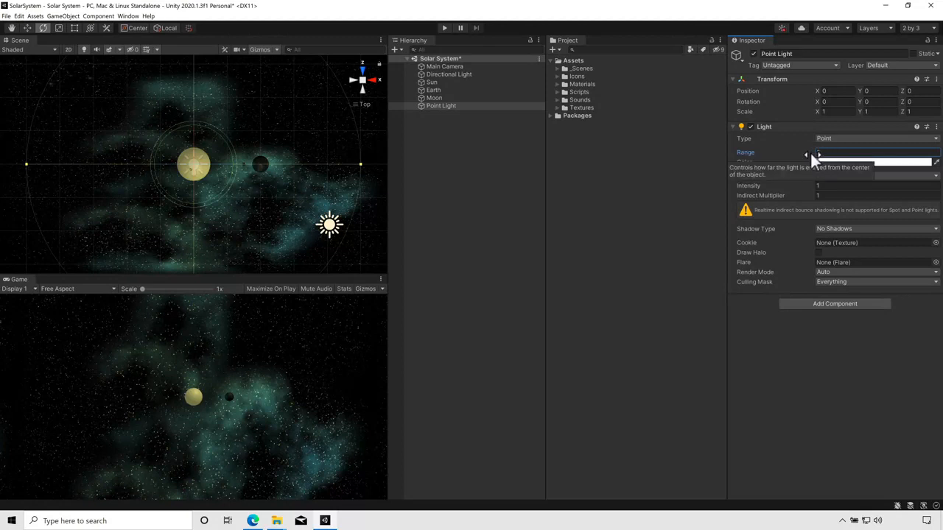
- Try a shorter range of about 4.33 on the point light, and set it back to 5
mouse_move(810, 151)
mouse_down()
mouse_move(748, 156)
mouse_move(813, 157)
mouse_move(801, 155)
mouse_up()
click(847, 153)
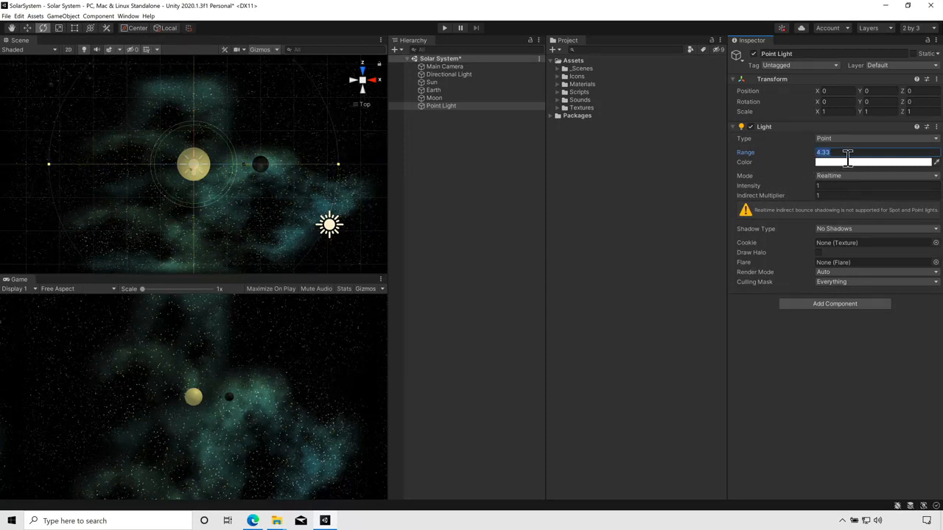
text(5)
- Change the point light's color to a saturated yellow, about hex E5EF0F
click(826, 162)
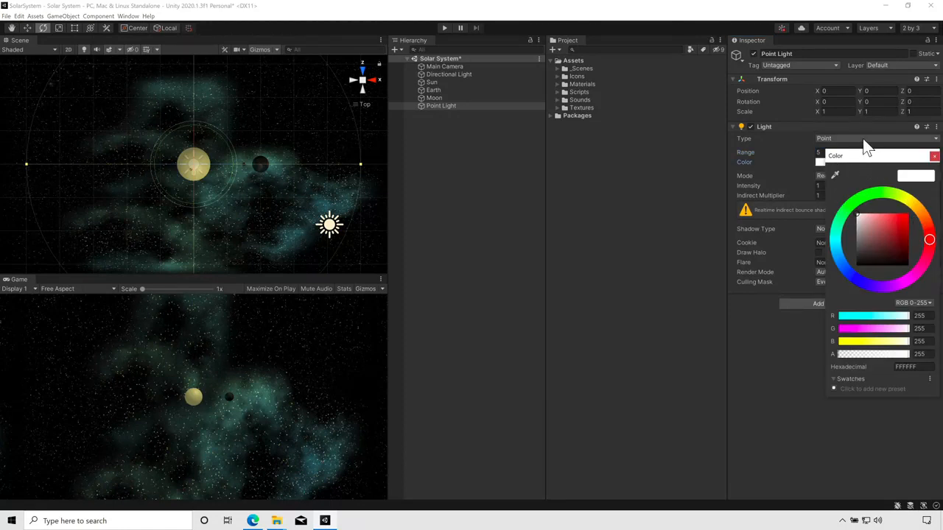
drag(864, 151, 588, 158)
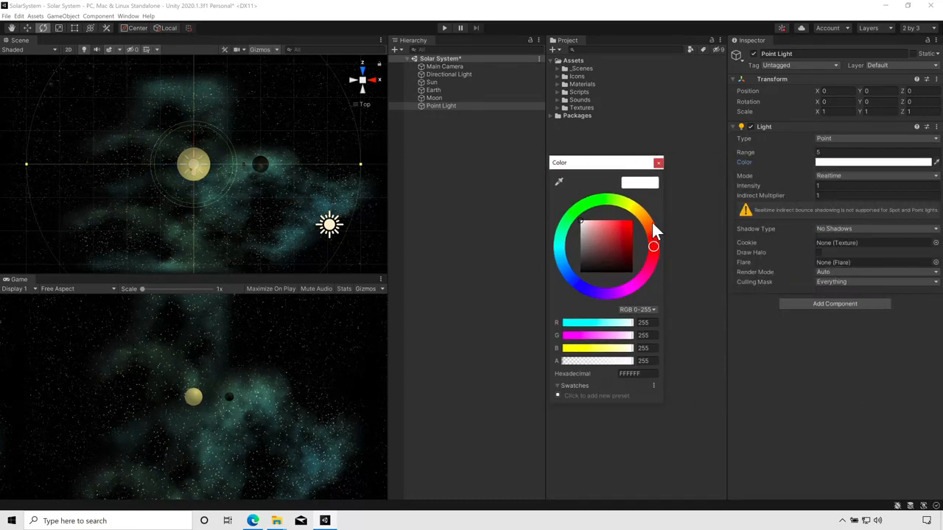
drag(651, 243, 631, 204)
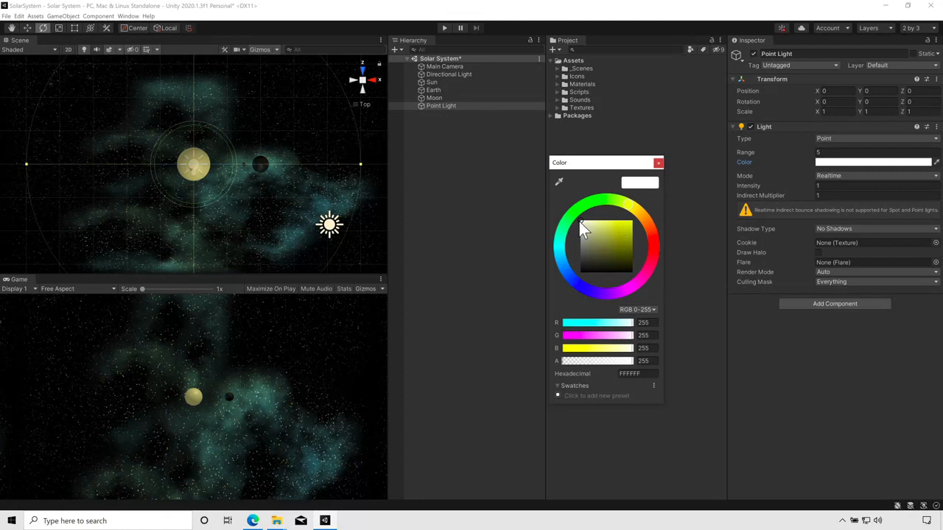
click(627, 227)
drag(626, 227, 632, 222)
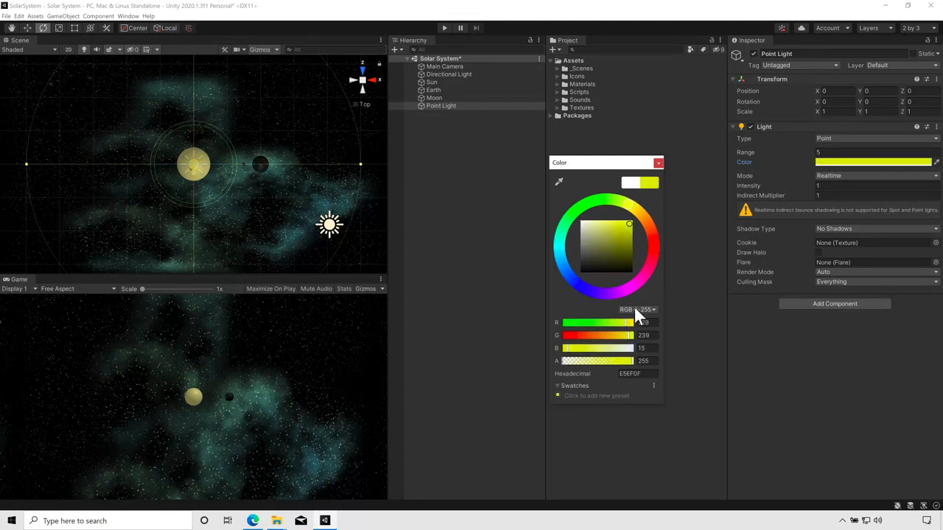
click(657, 162)
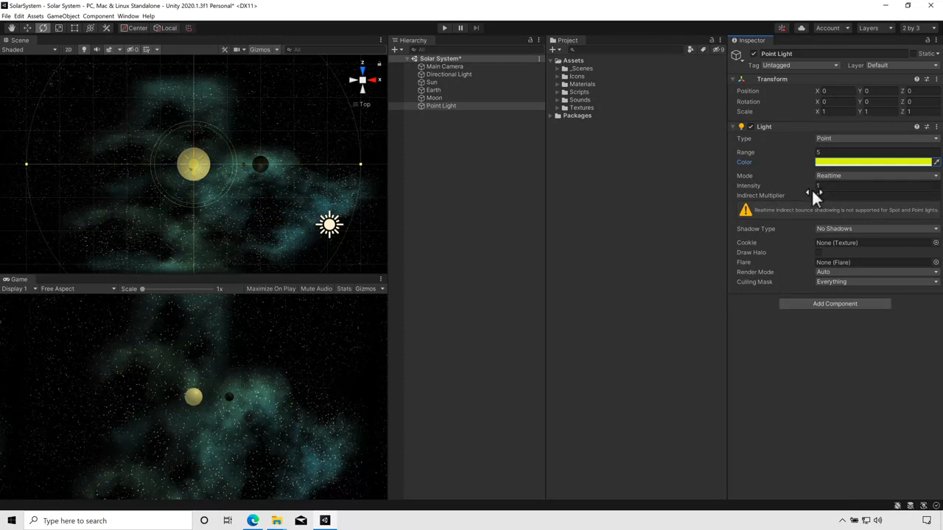
- Try a point light intensity of about 5.4 and frame the Earth to check its illumination
drag(812, 187, 842, 184)
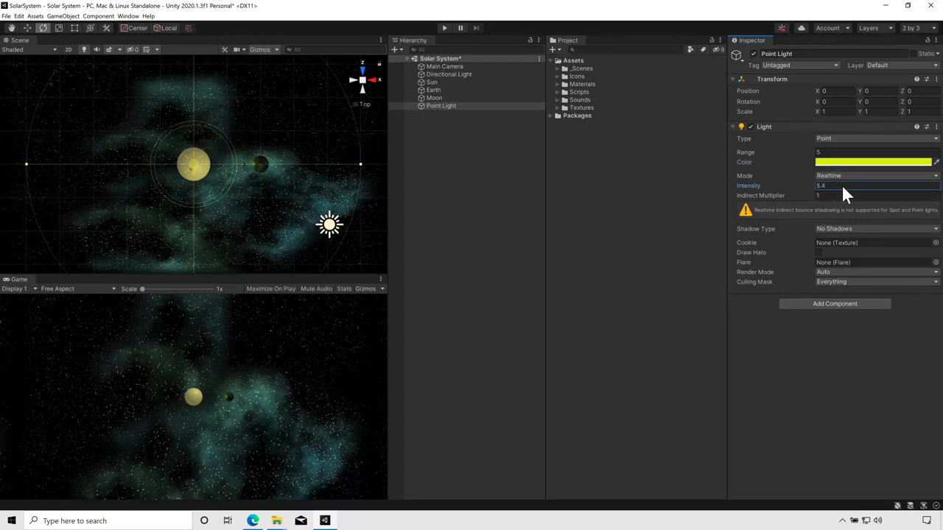
click(433, 90)
key(f)
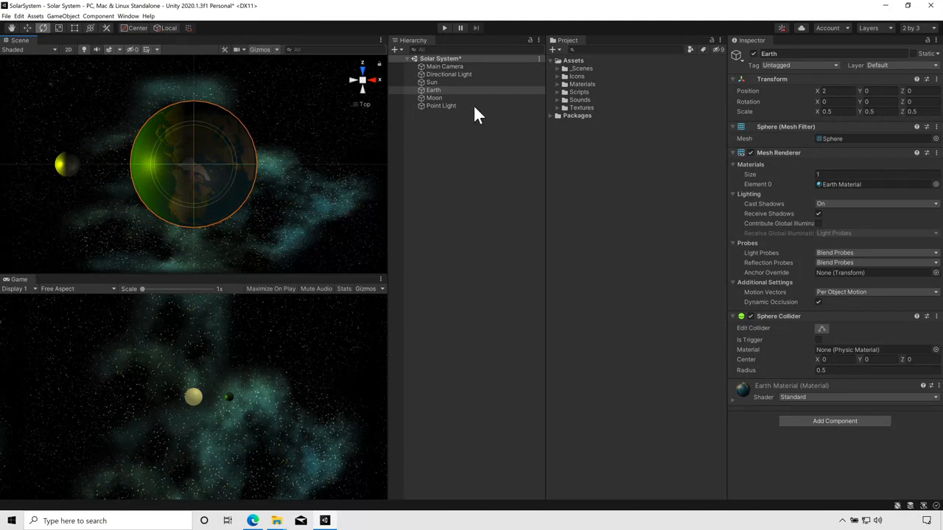
click(448, 90)
- Set the point light's intensity to 2 and frame the light in the scene
click(434, 105)
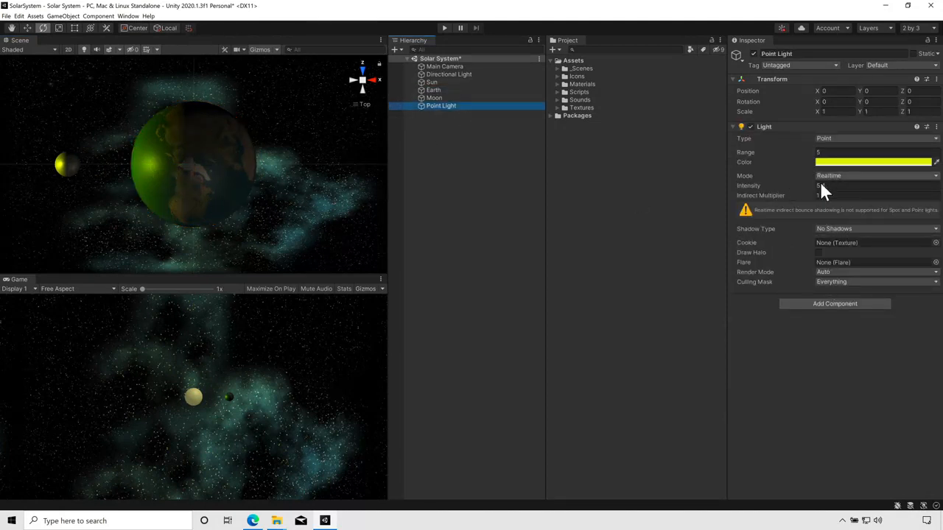
drag(815, 187, 760, 192)
click(828, 189)
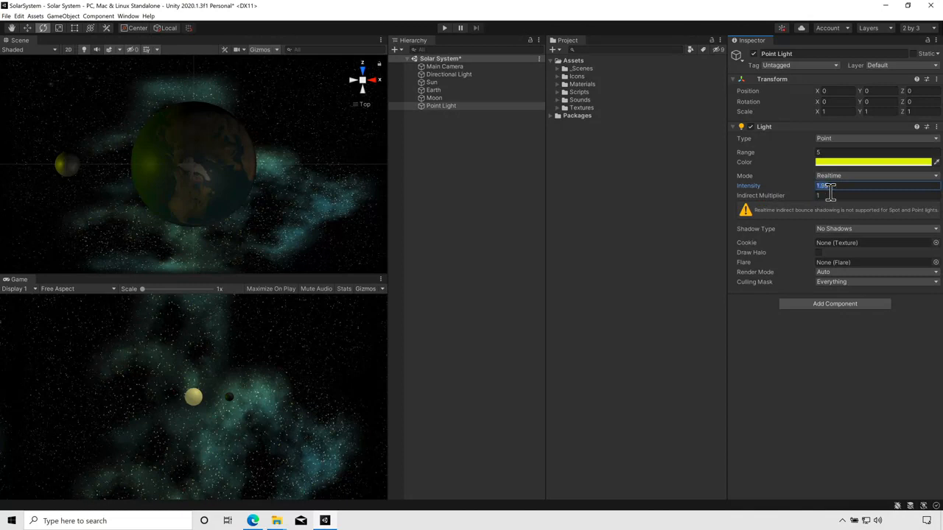
text(2)
key(f)
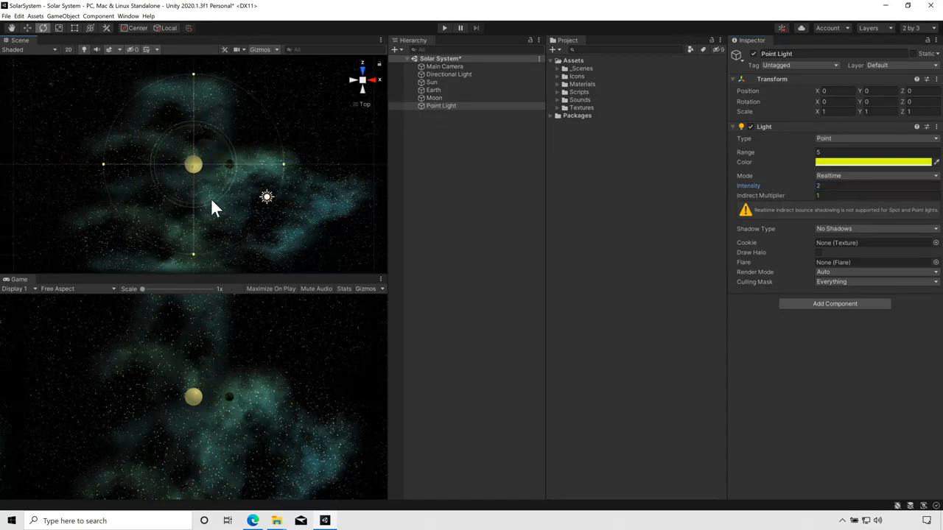
- Try drawing a halo around the point light and inspect it up close in the scene
click(818, 253)
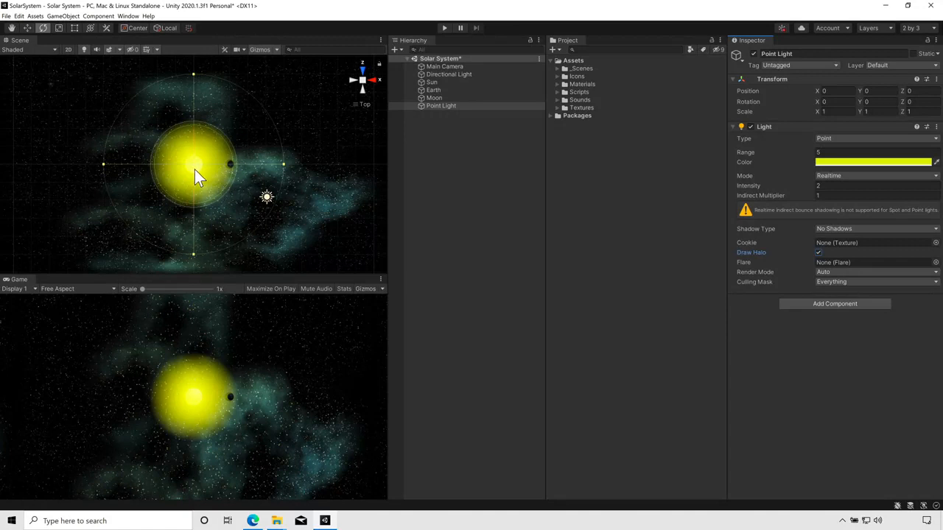
scroll(195, 170, up, 5)
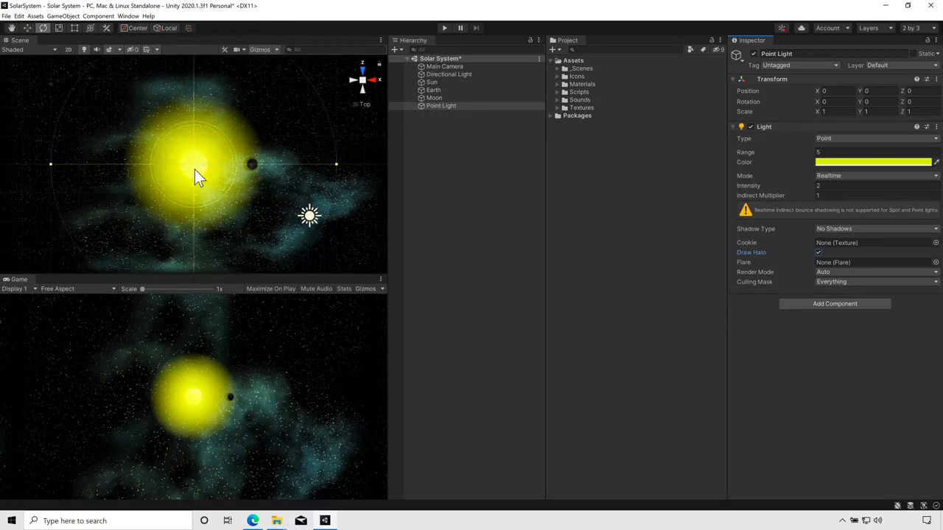
scroll(194, 170, up, 2)
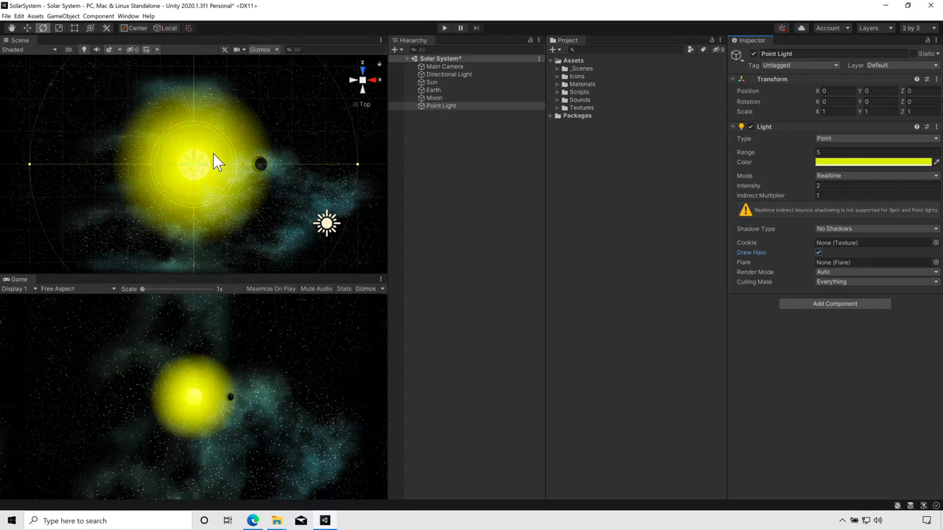
scroll(275, 201, up, 6)
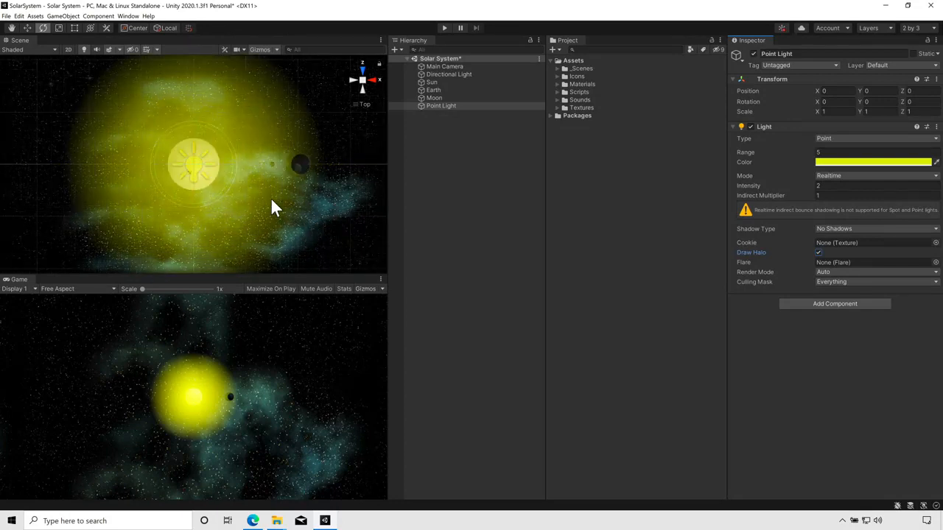
scroll(273, 206, up, 2)
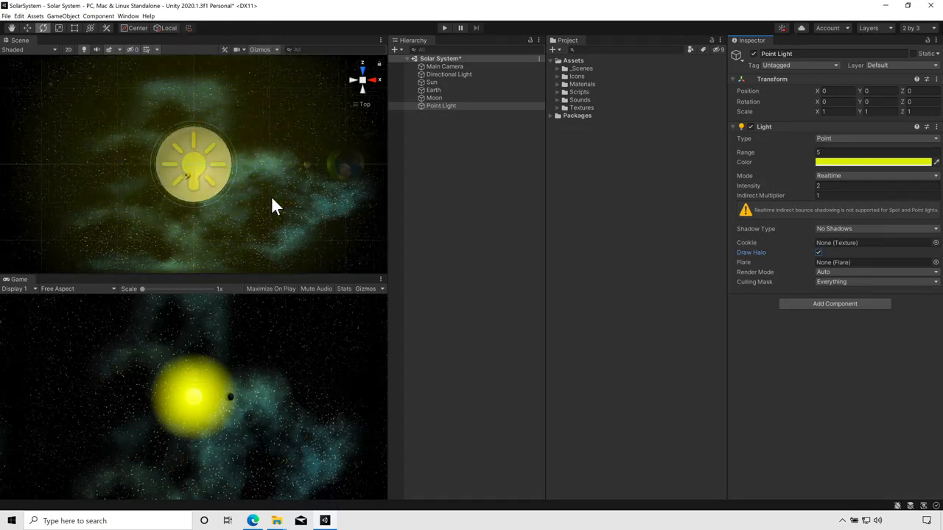
- Examine how the point light's halo looks around the Earth and around the Sun
click(433, 90)
key(f)
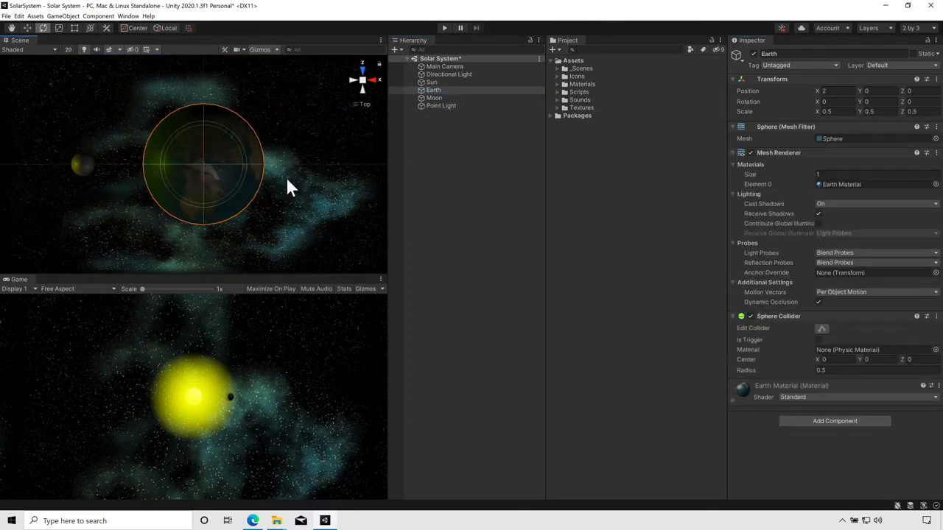
scroll(125, 175, down, 2)
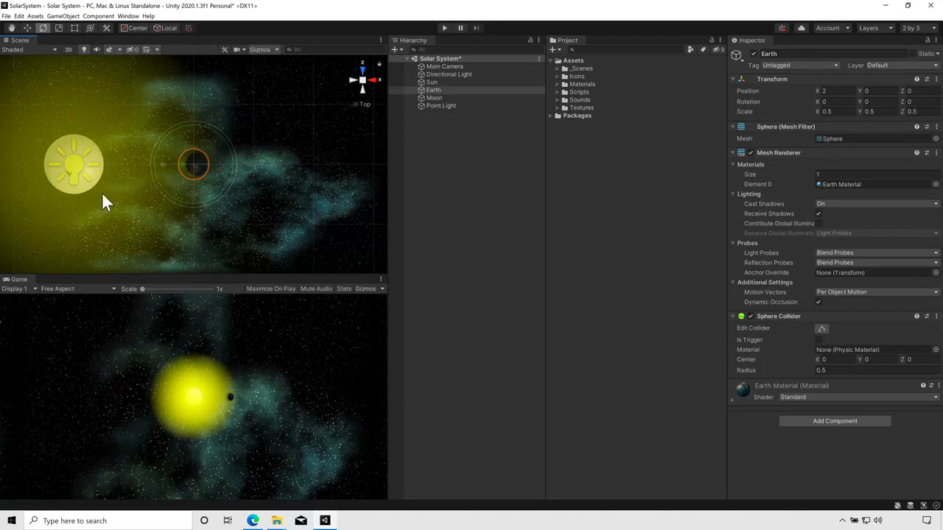
click(445, 81)
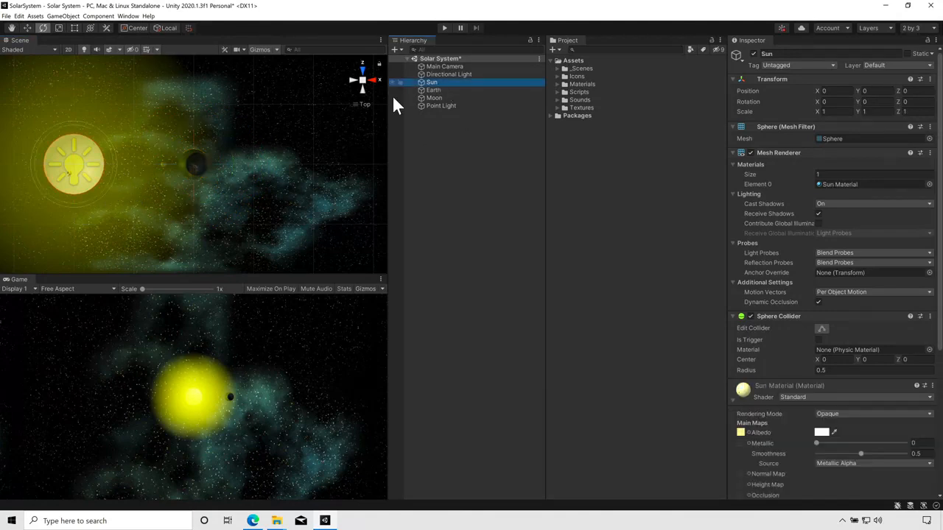
key(f)
scroll(278, 179, down, 3)
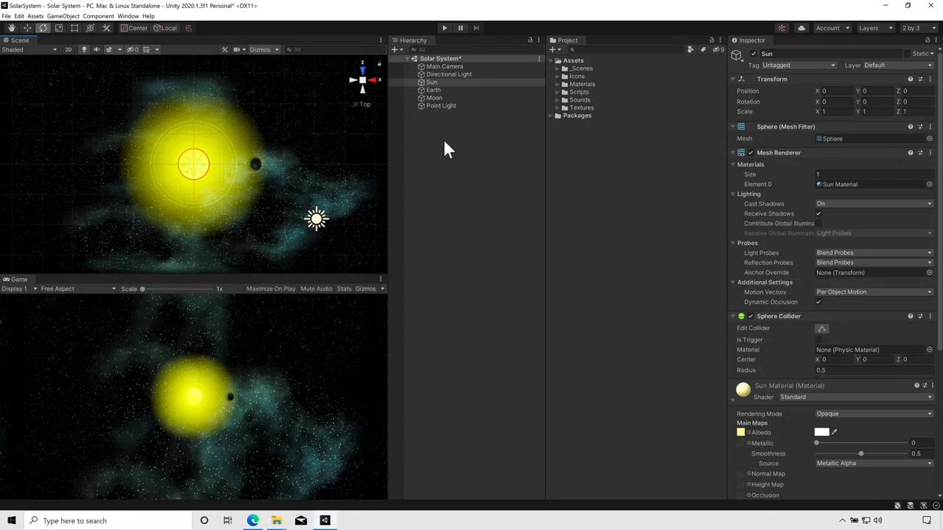
- Try a range of about 4.8 on the point light with its halo on, and return to range 5 with the halo off
click(442, 105)
click(818, 251)
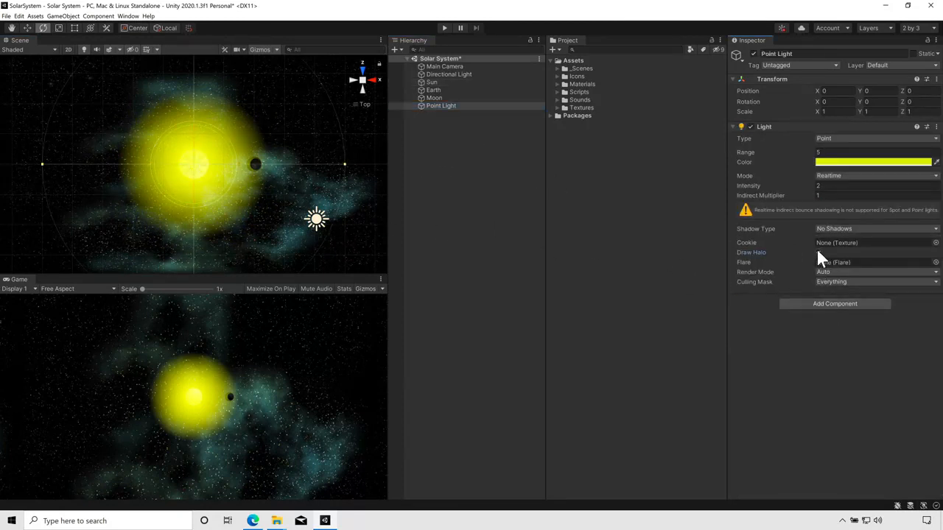
click(819, 252)
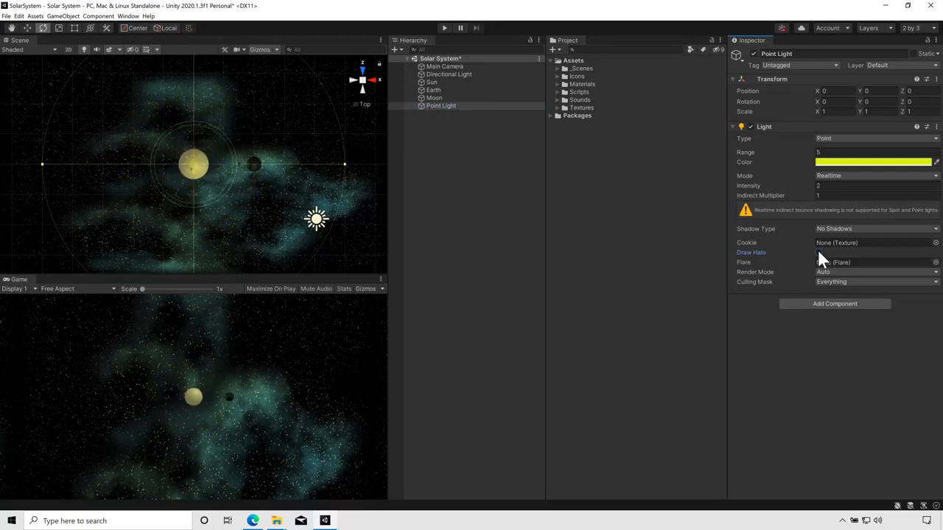
click(819, 252)
drag(345, 164, 338, 166)
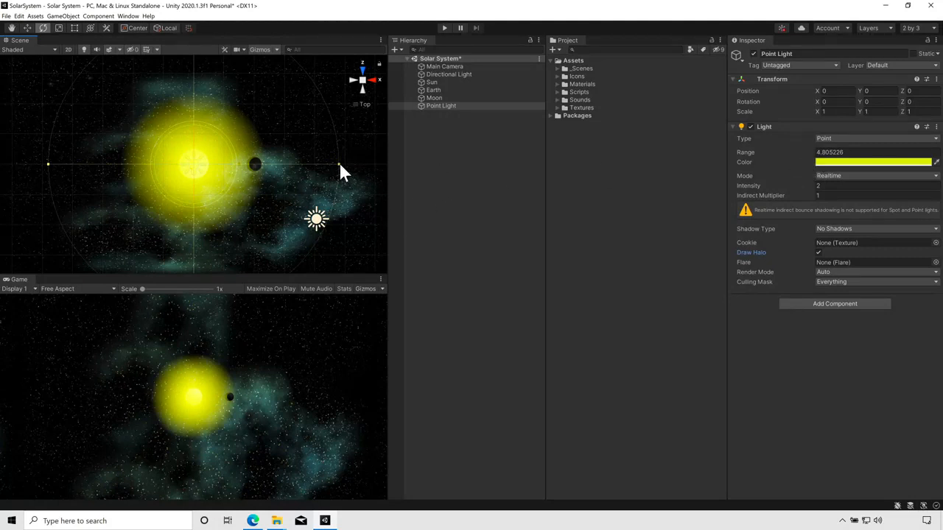
mouse_move(339, 166)
mouse_down()
mouse_move(523, 173)
mouse_move(291, 174)
mouse_move(324, 174)
mouse_up()
click(819, 253)
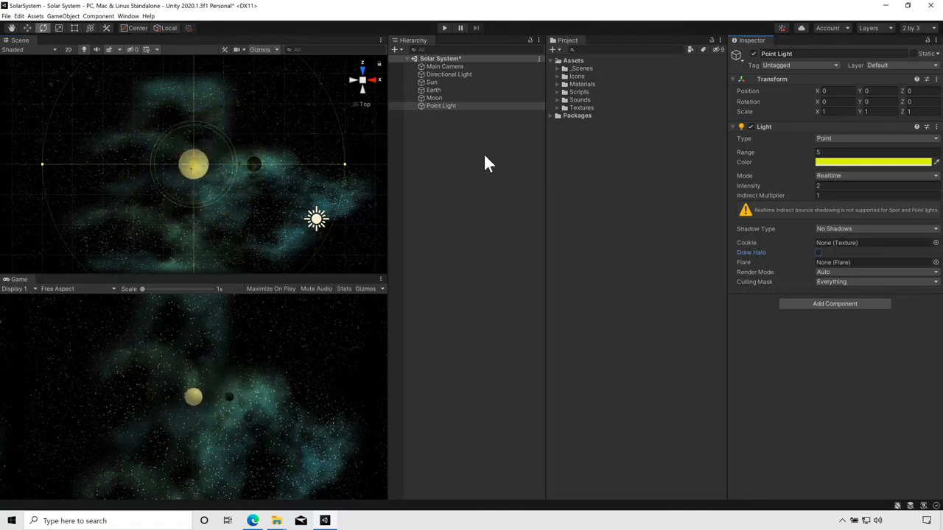
- Make the Point Light object a child of the Sun
click(430, 106)
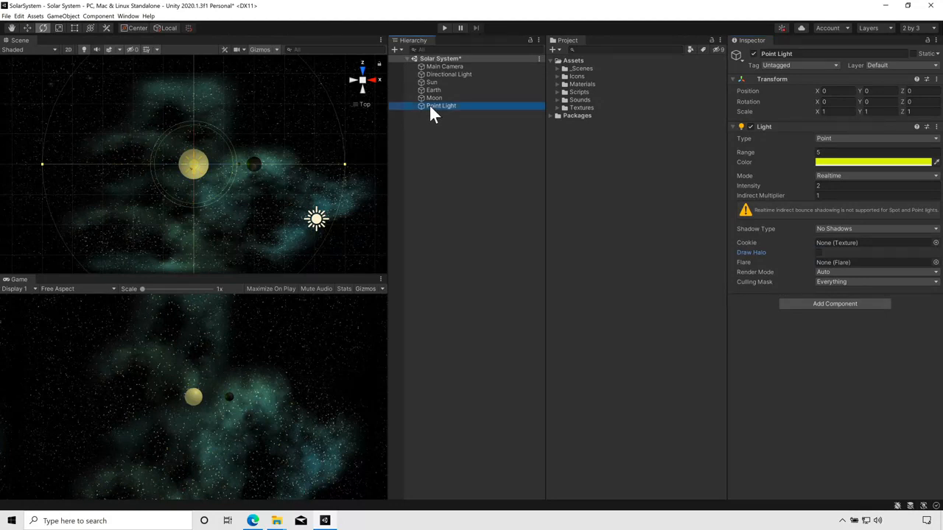
drag(430, 106, 432, 84)
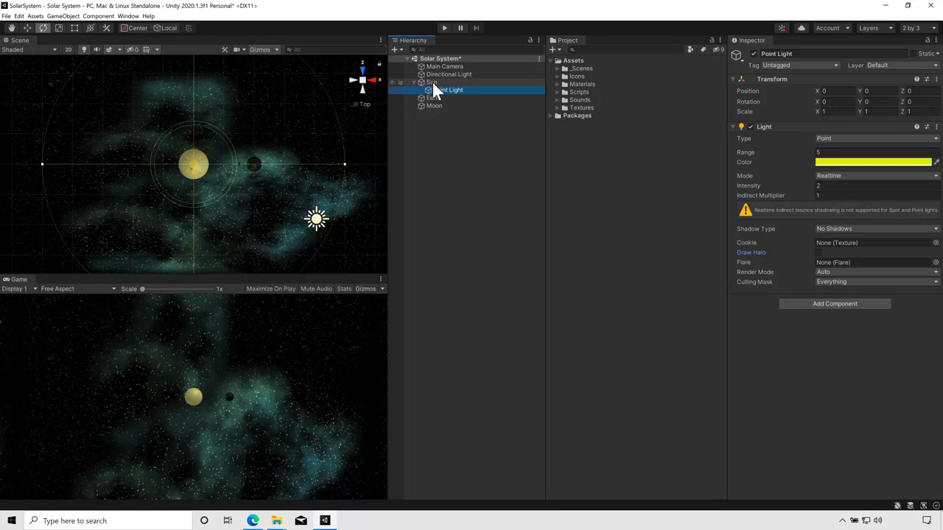
click(436, 83)
- Copy the point light's Light component and add it to the Sun as a new component
click(439, 90)
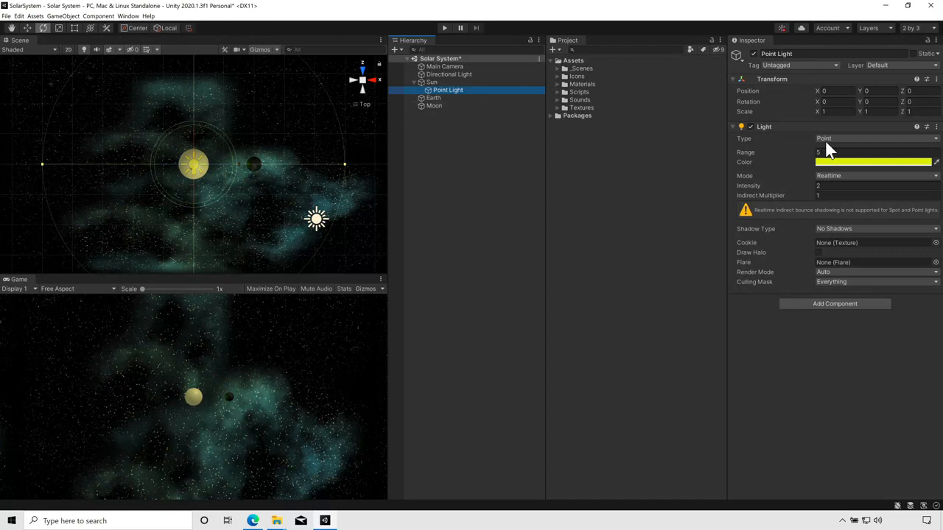
click(936, 127)
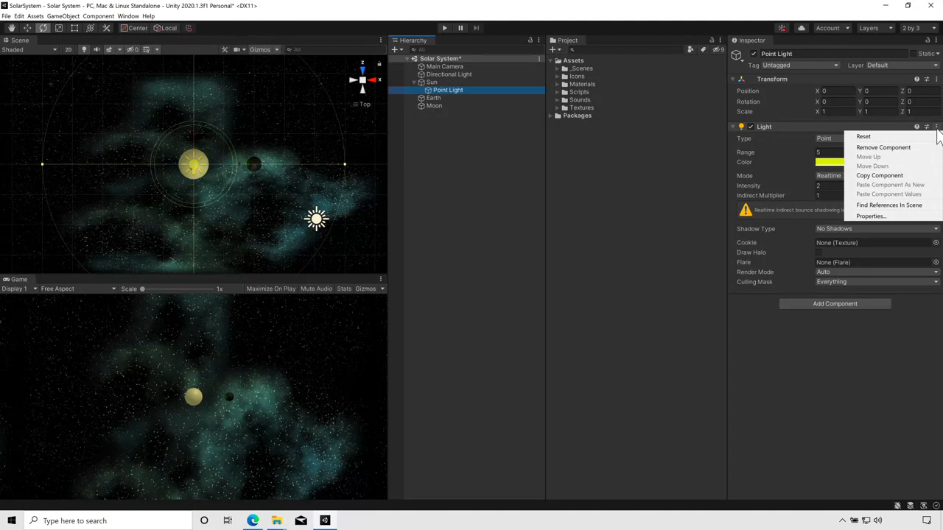
click(892, 177)
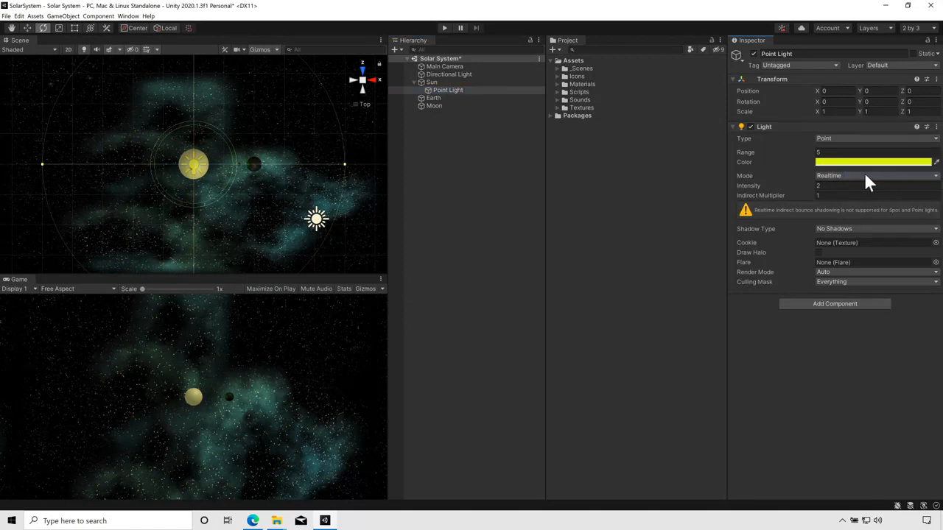
click(431, 81)
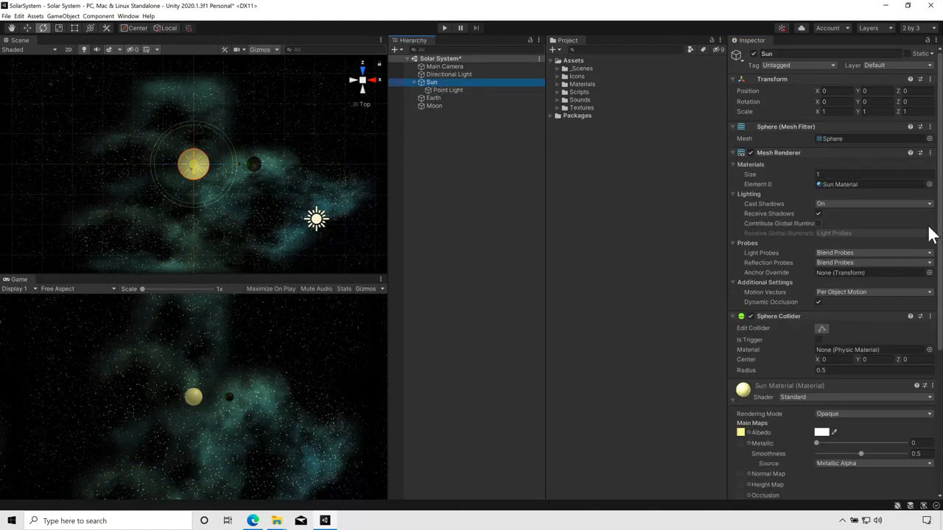
click(930, 80)
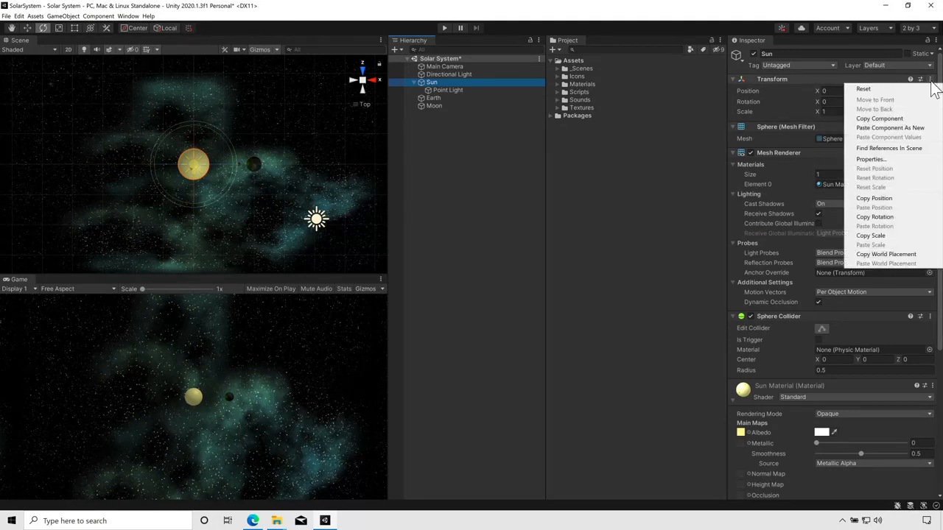
click(892, 128)
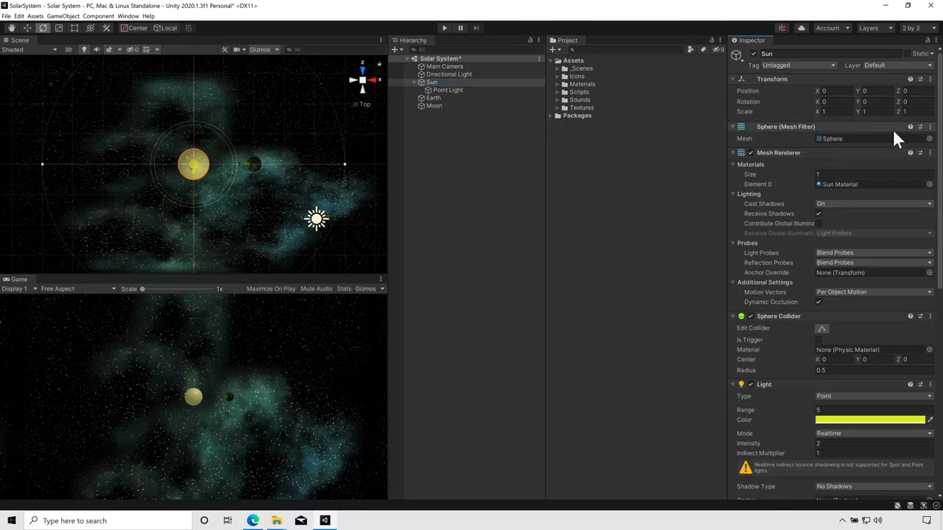
scroll(836, 262, down, 5)
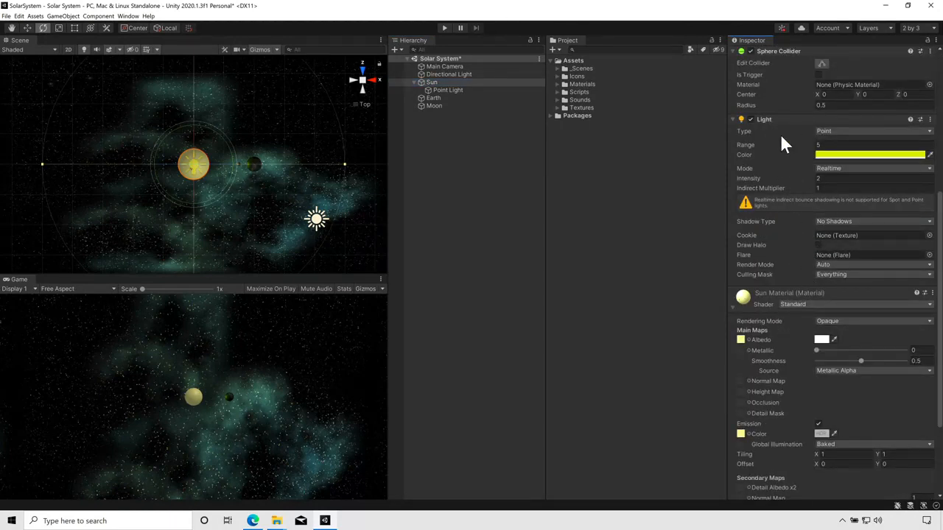
scroll(805, 176, up, 5)
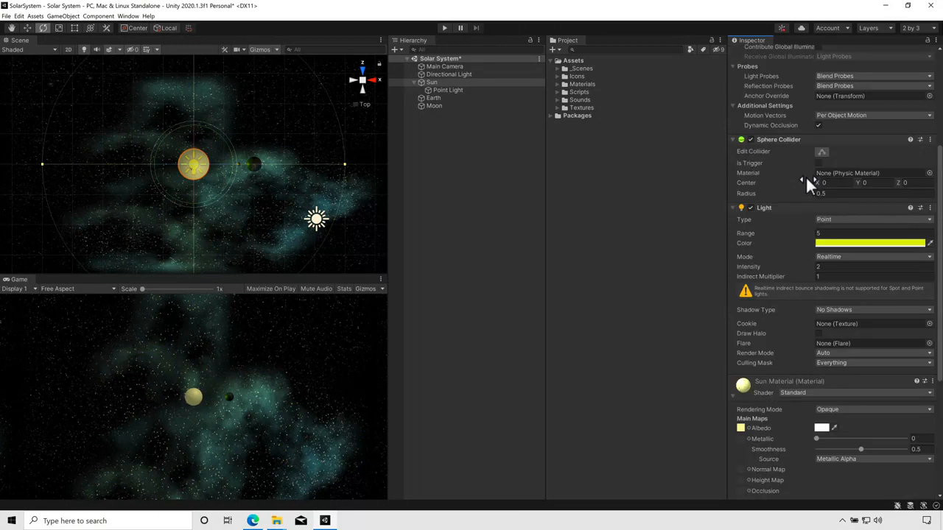
- Delete the Point Light object under the Sun
click(446, 91)
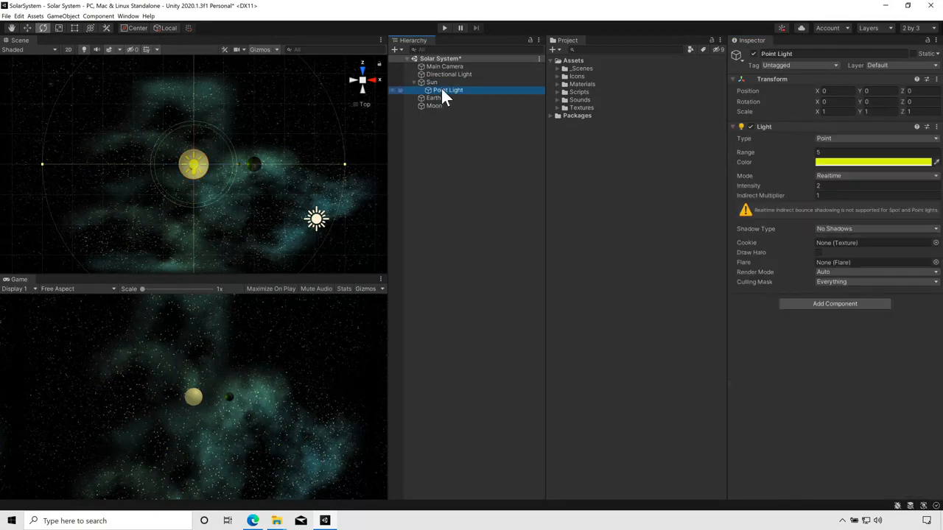
right_click(442, 92)
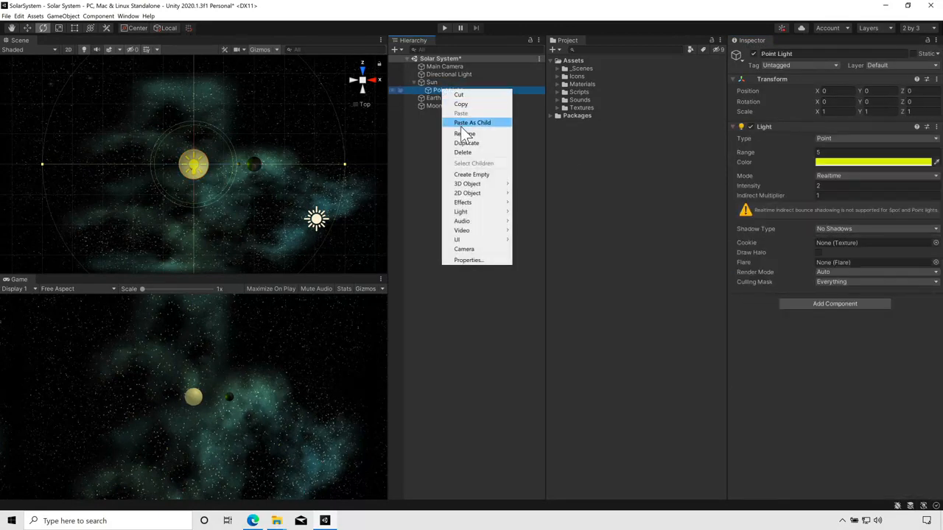
click(520, 148)
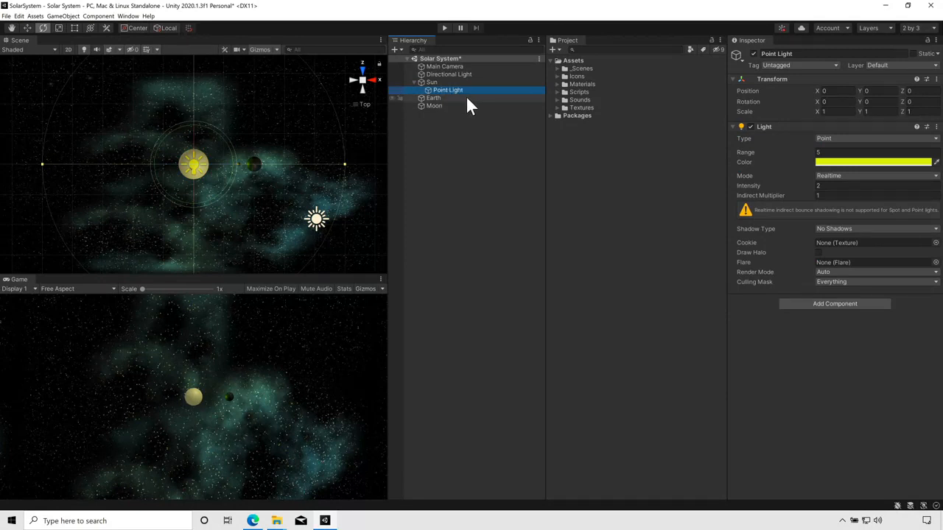
key(Delete)
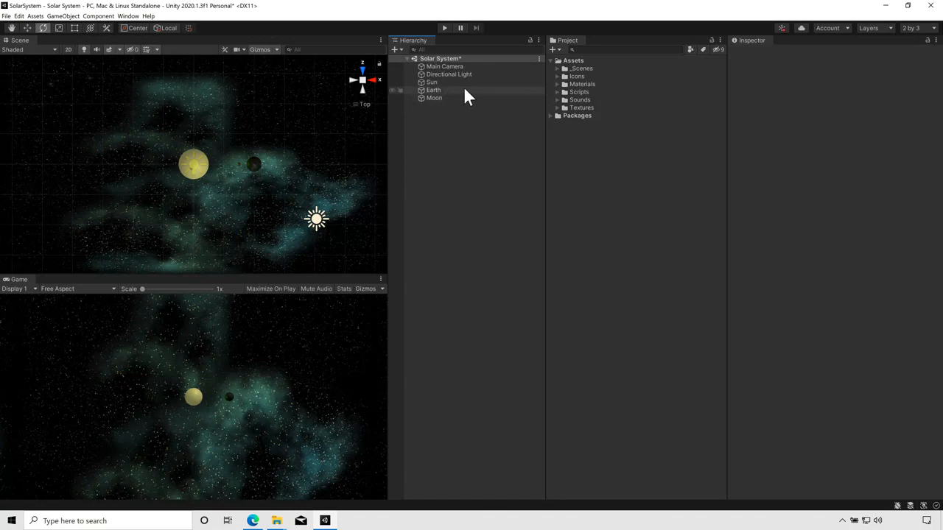
- Test the Sun's Light component by disabling and re-enabling it twice
click(442, 82)
scroll(768, 192, down, 10)
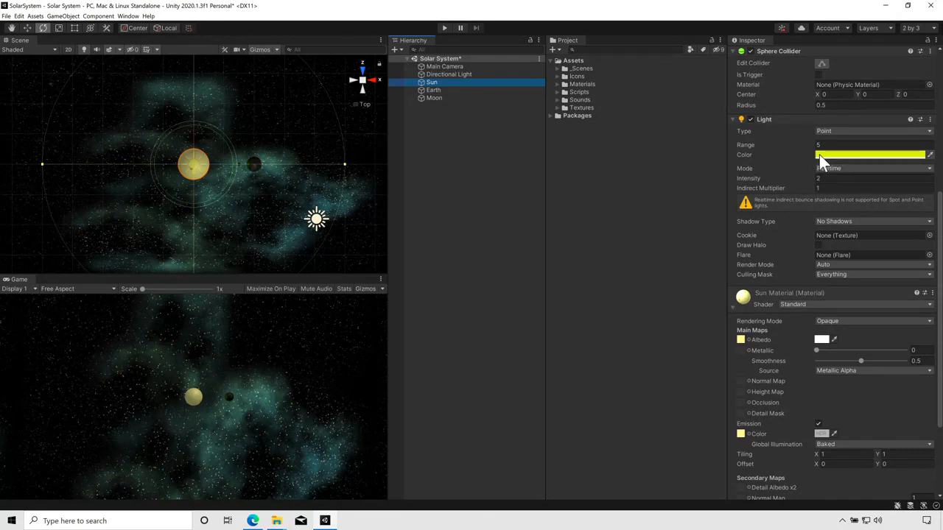
click(750, 119)
click(750, 119)
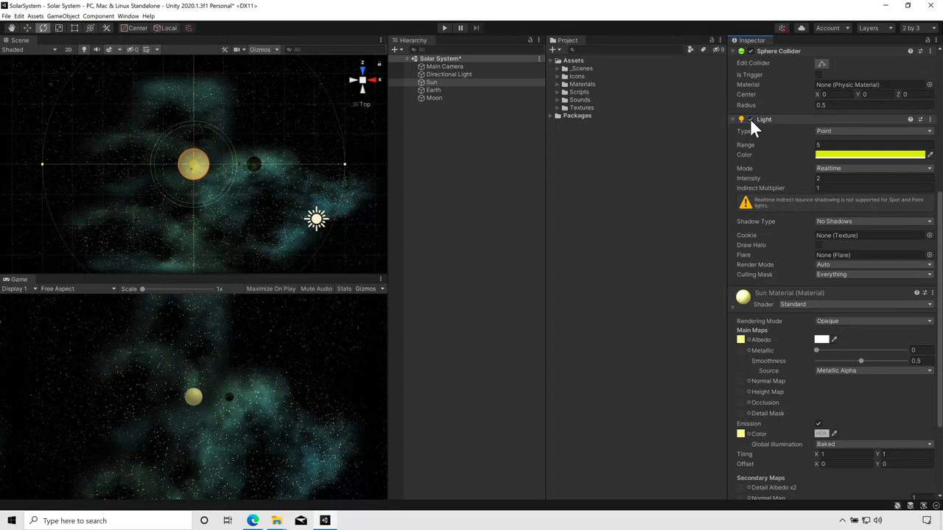
click(750, 119)
click(750, 120)
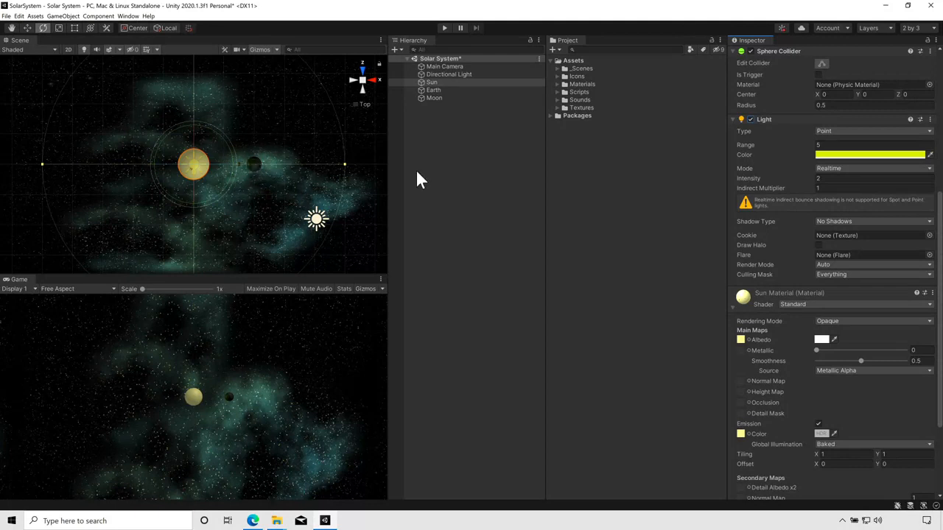
- Test the halo on the Sun's Light component, disabling and re-enabling the light once, and turn the halo back off
click(819, 244)
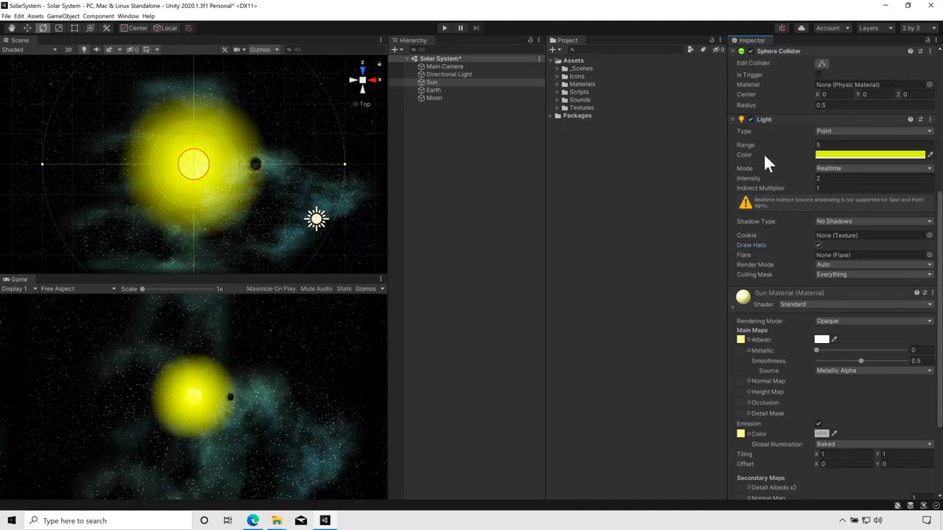
click(750, 119)
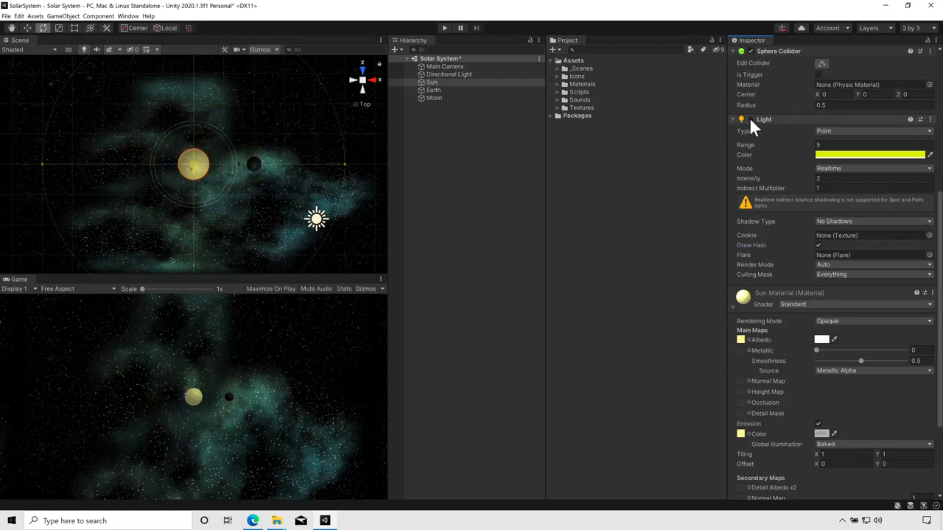
click(749, 120)
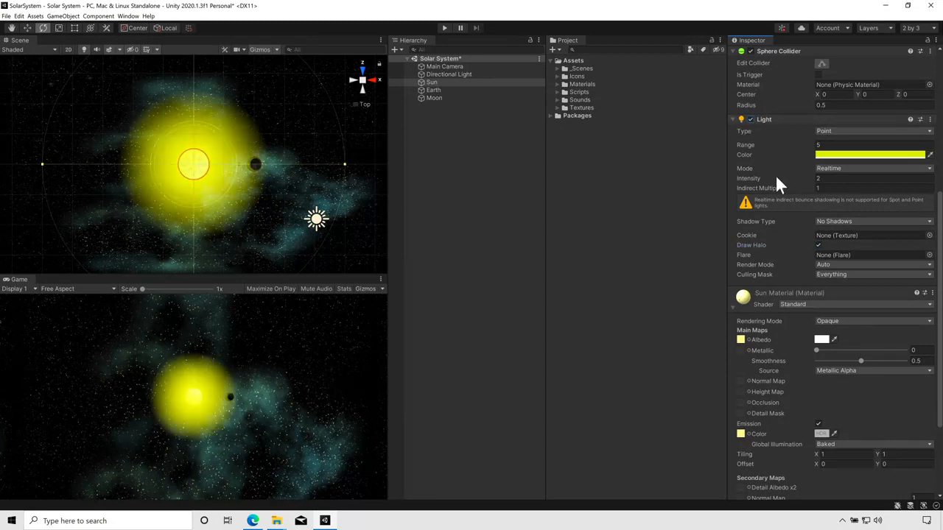
click(819, 246)
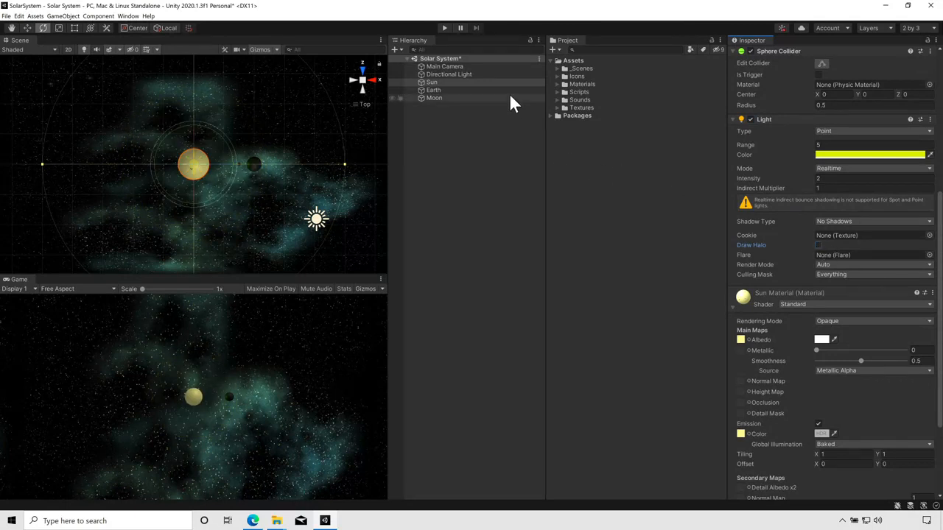
- Select the Sun, review its Light component and material settings, and save the Solar System scene
click(465, 74)
click(441, 82)
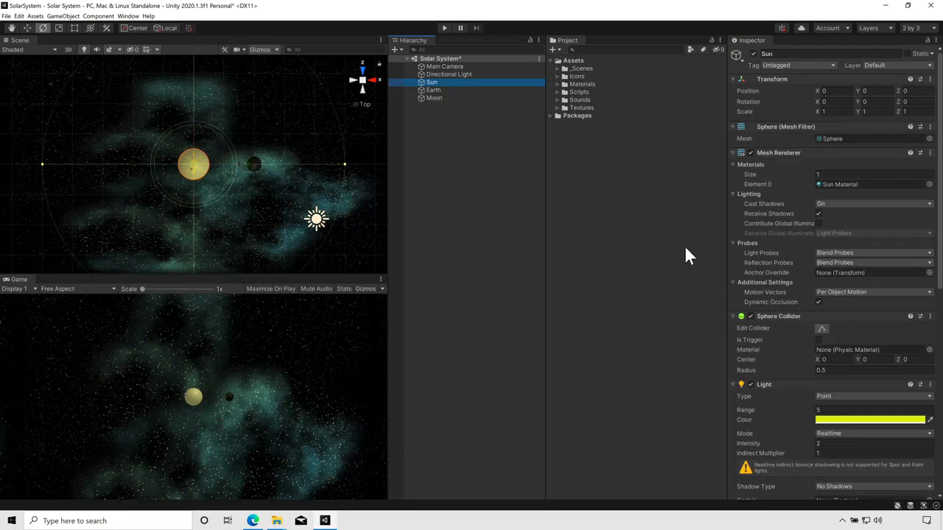
scroll(772, 314, down, 8)
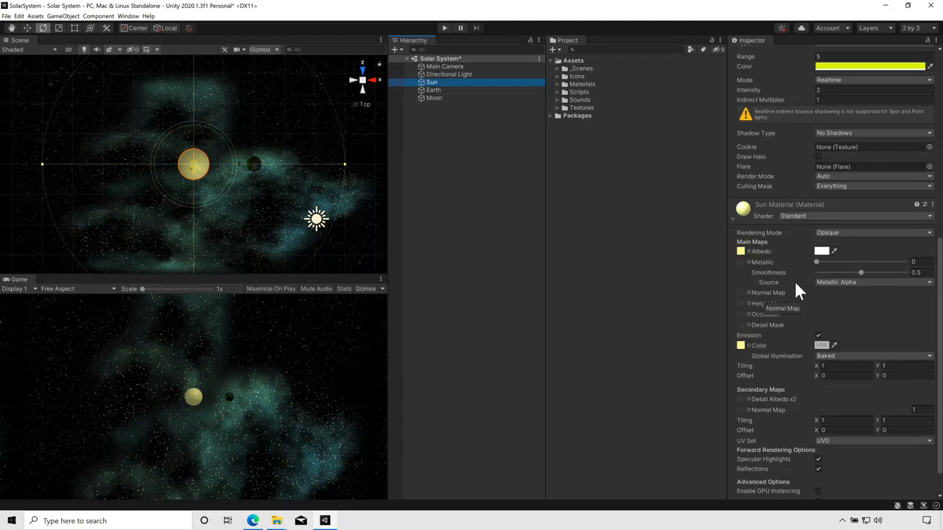
scroll(795, 283, up, 6)
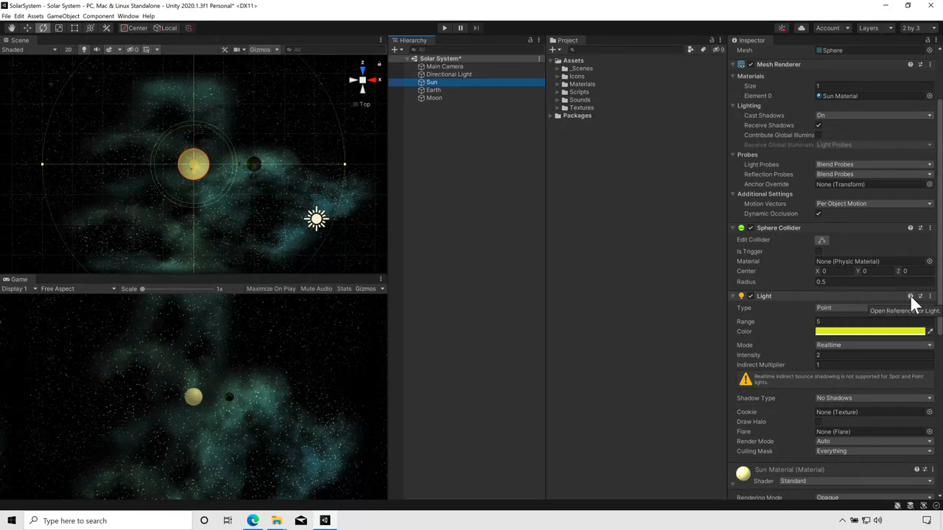
click(6, 16)
click(16, 47)
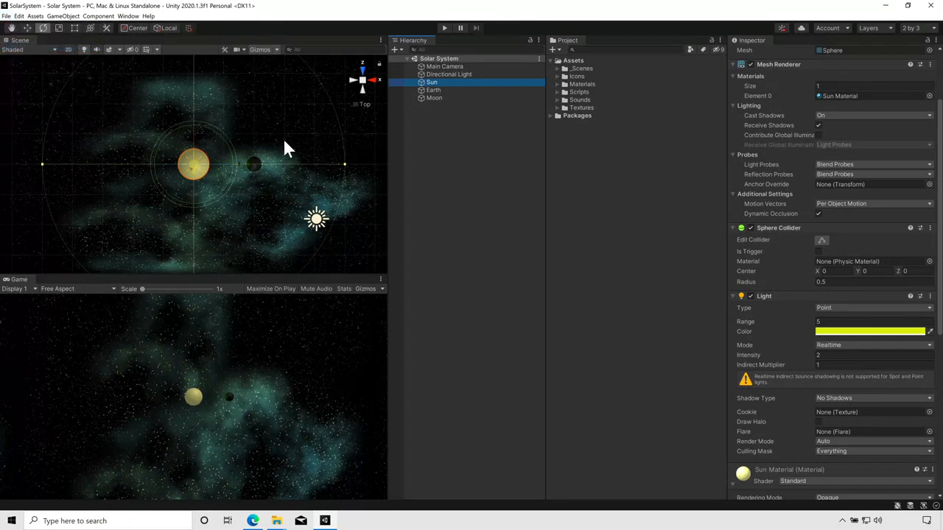